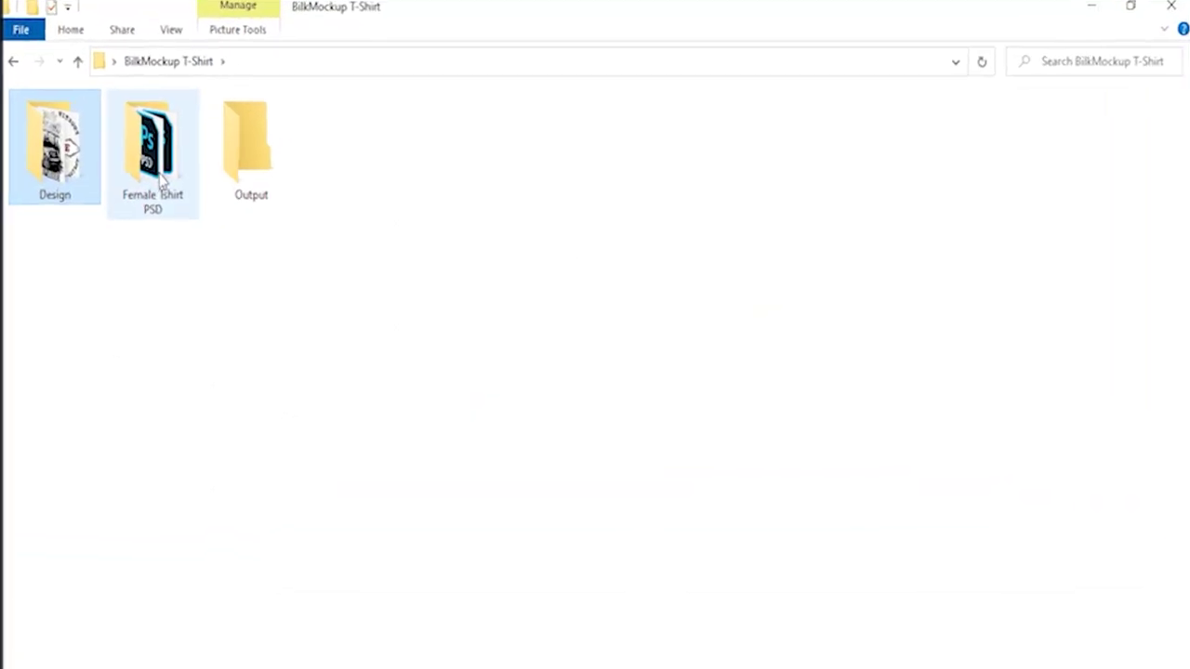
# - Look through the Female Tshirt PSD templates folder and the empty Output folder in File Explorer
pyautogui.doubleClick(222, 177)
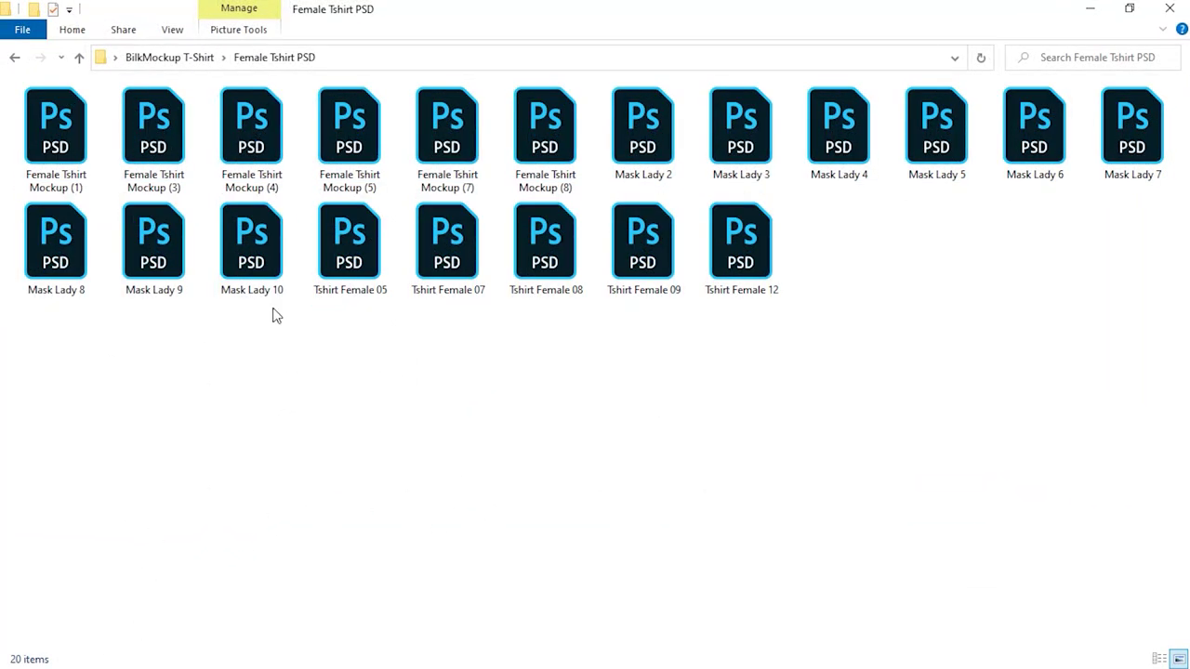
pyautogui.click(188, 57)
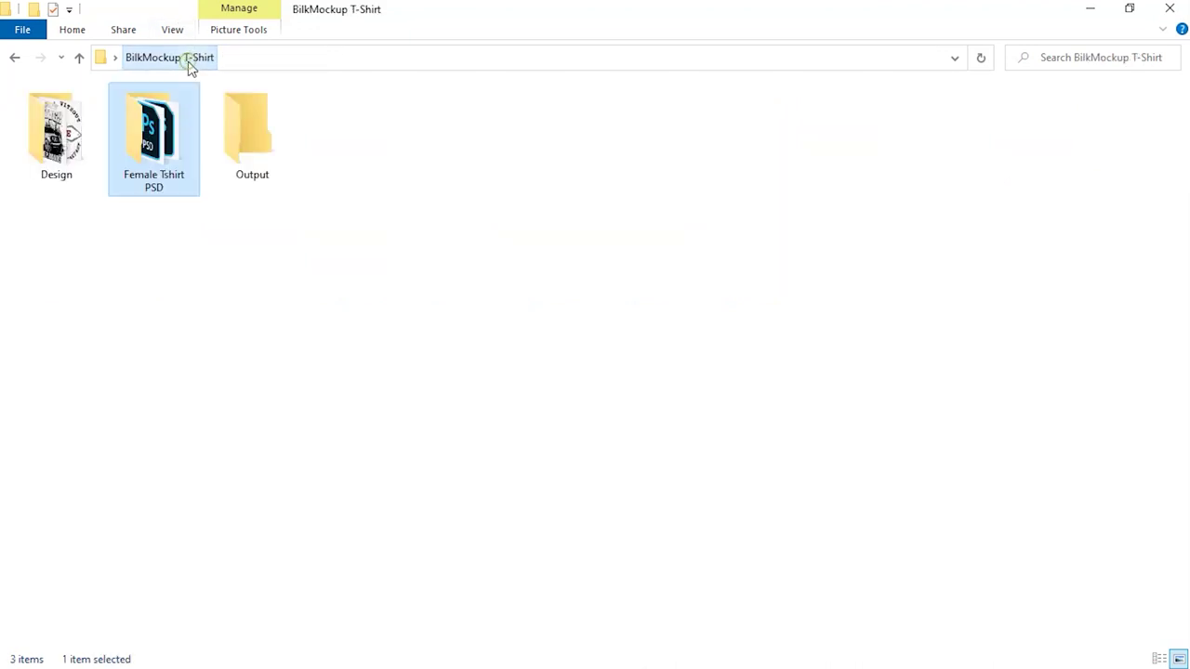
pyautogui.click(254, 140)
pyautogui.doubleClick(255, 139)
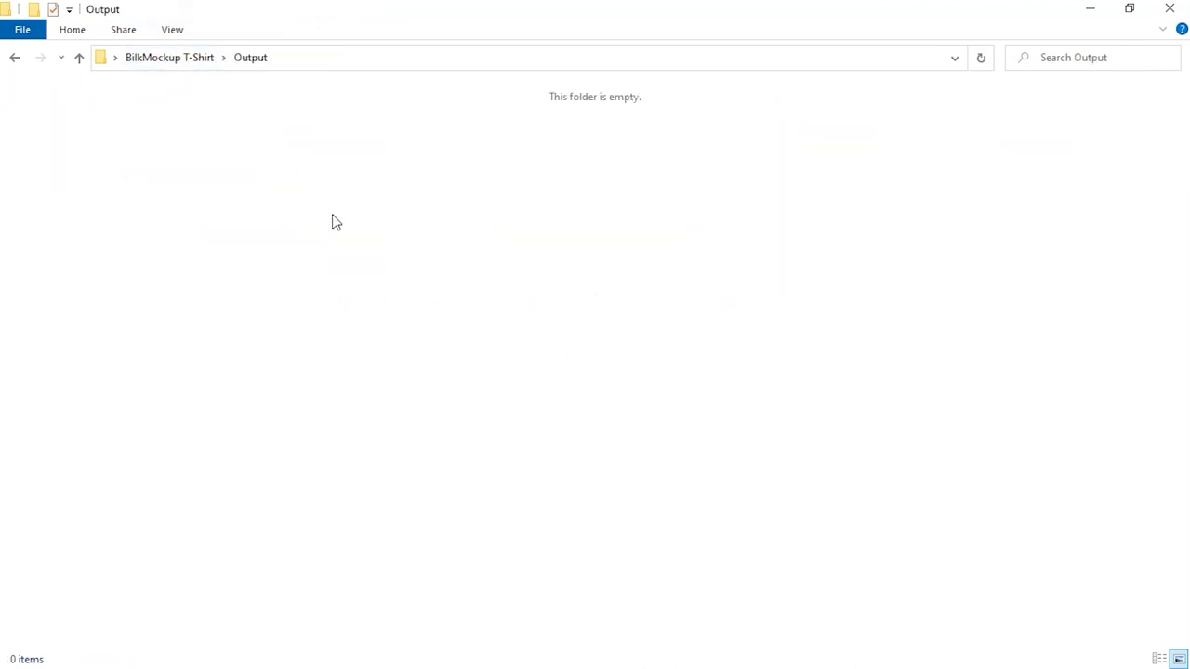
pyautogui.click(185, 57)
pyautogui.click(668, 389)
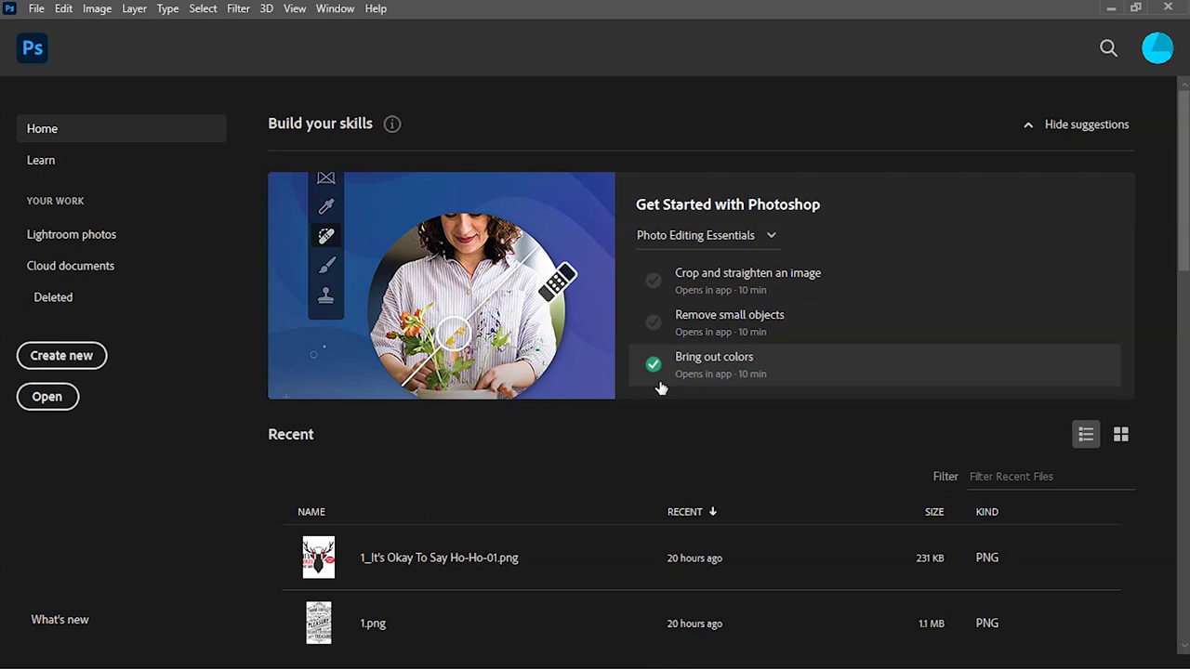
# - Open the Bulk Mockup extension from Window > Extensions, dismiss its settings, and close the panel
pyautogui.click(335, 8)
pyautogui.moveTo(402, 87)
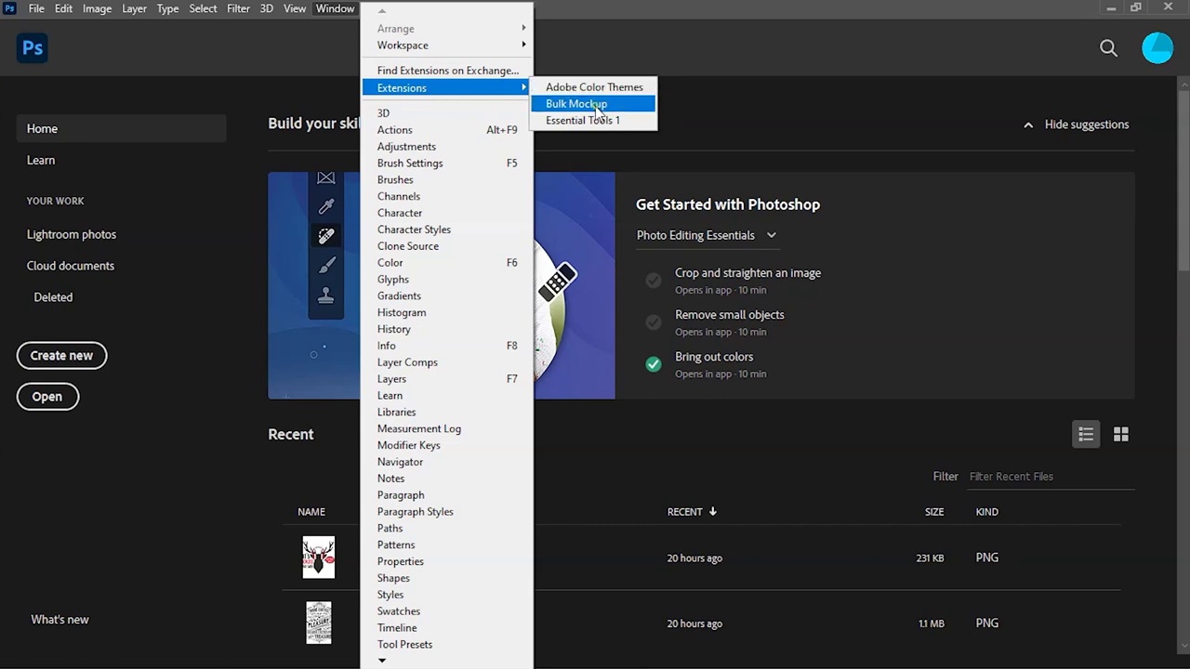
pyautogui.click(576, 104)
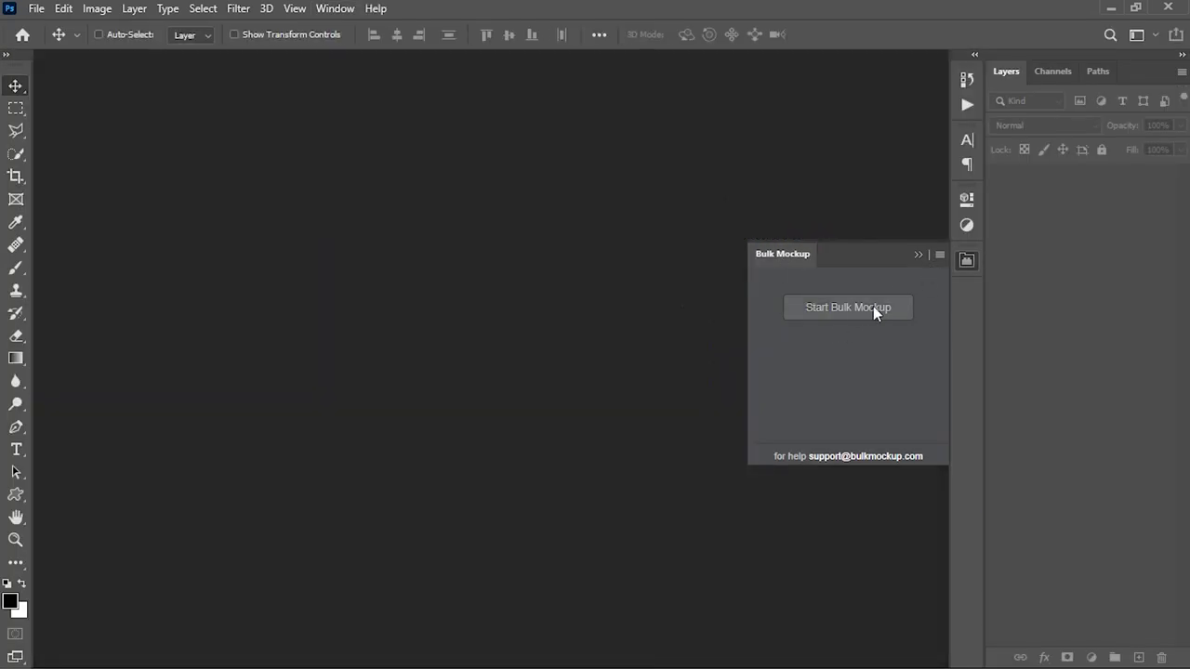
pyautogui.click(840, 309)
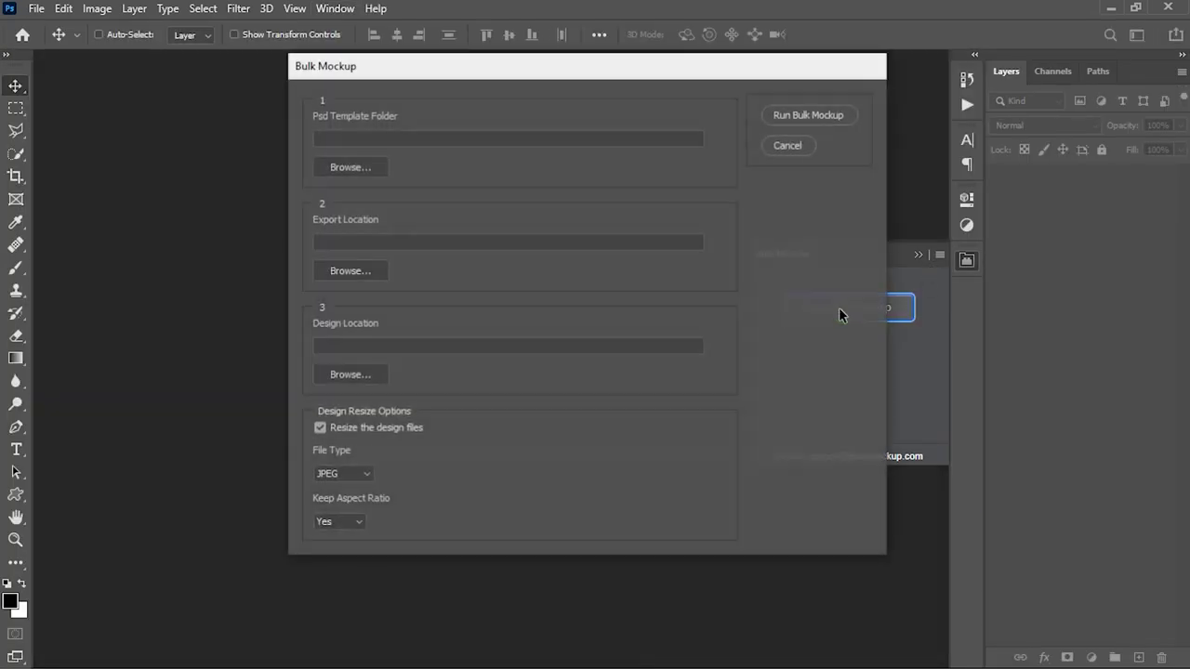
pyautogui.click(797, 147)
pyautogui.click(920, 254)
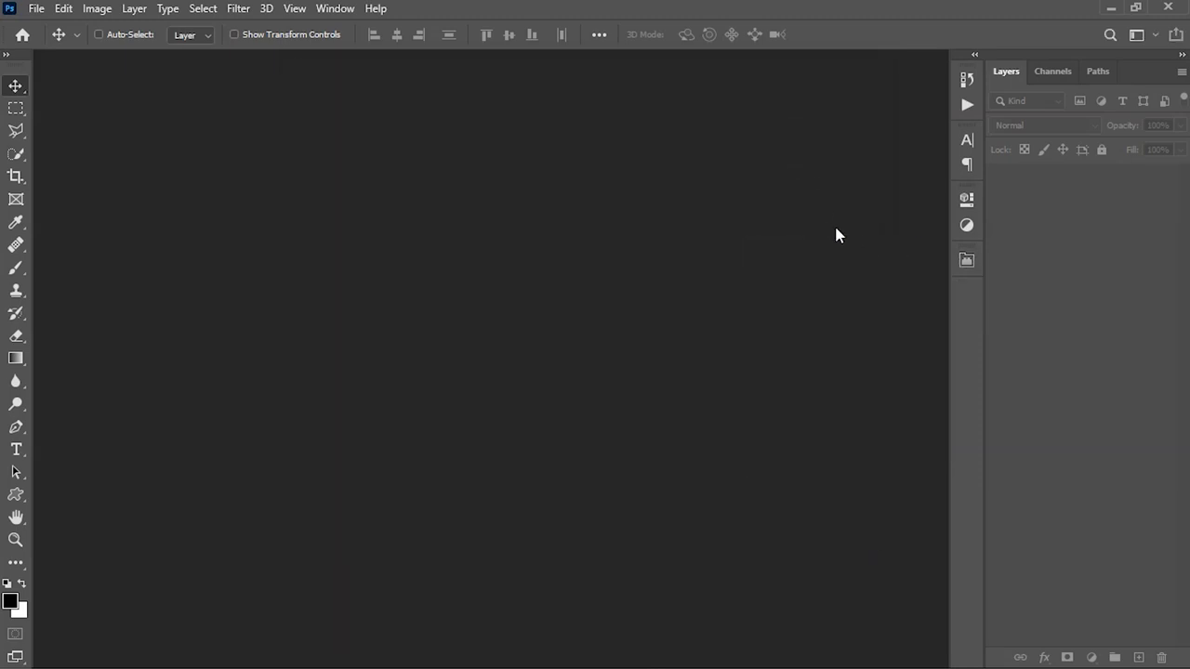
# - Restore Photoshop, snap the BilkMockup T-Shirt folder to the right half, and reopen Bulk Mockup
pyautogui.click(1146, 9)
pyautogui.click(965, 9)
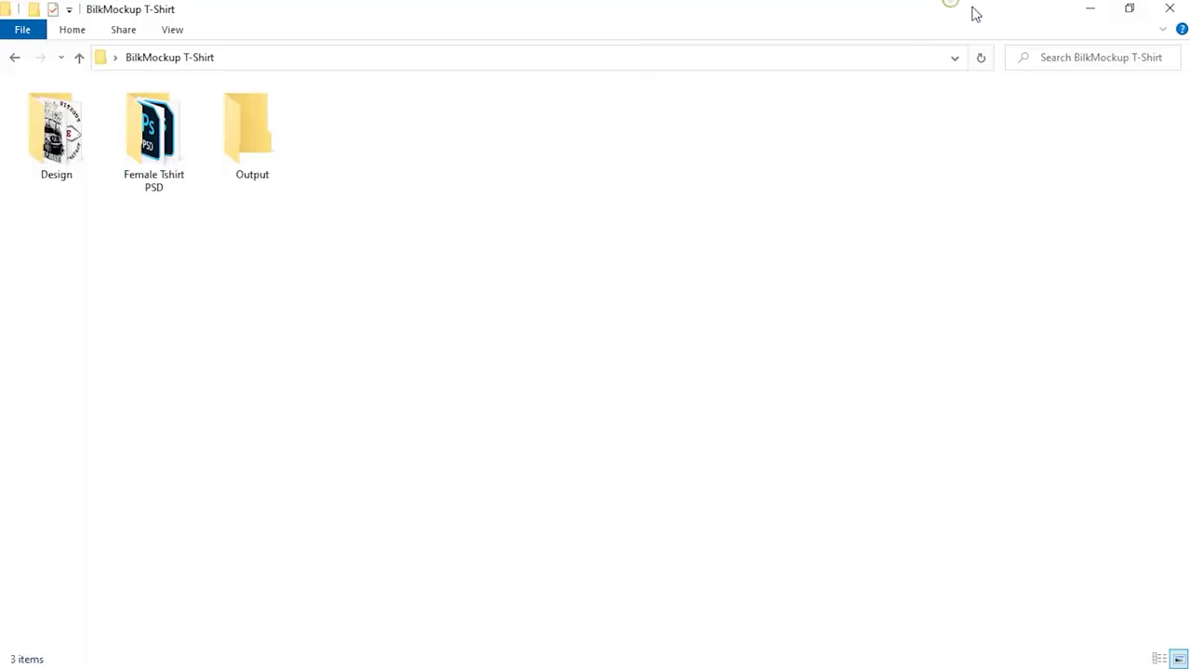
pyautogui.click(1122, 11)
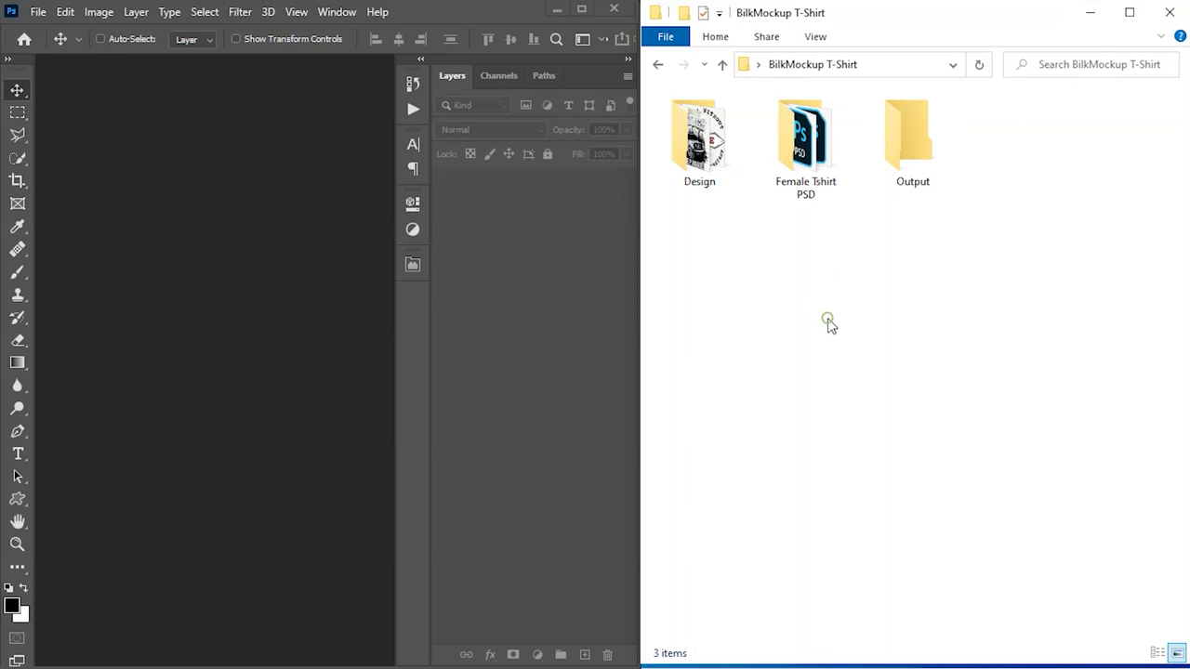
pyautogui.click(414, 266)
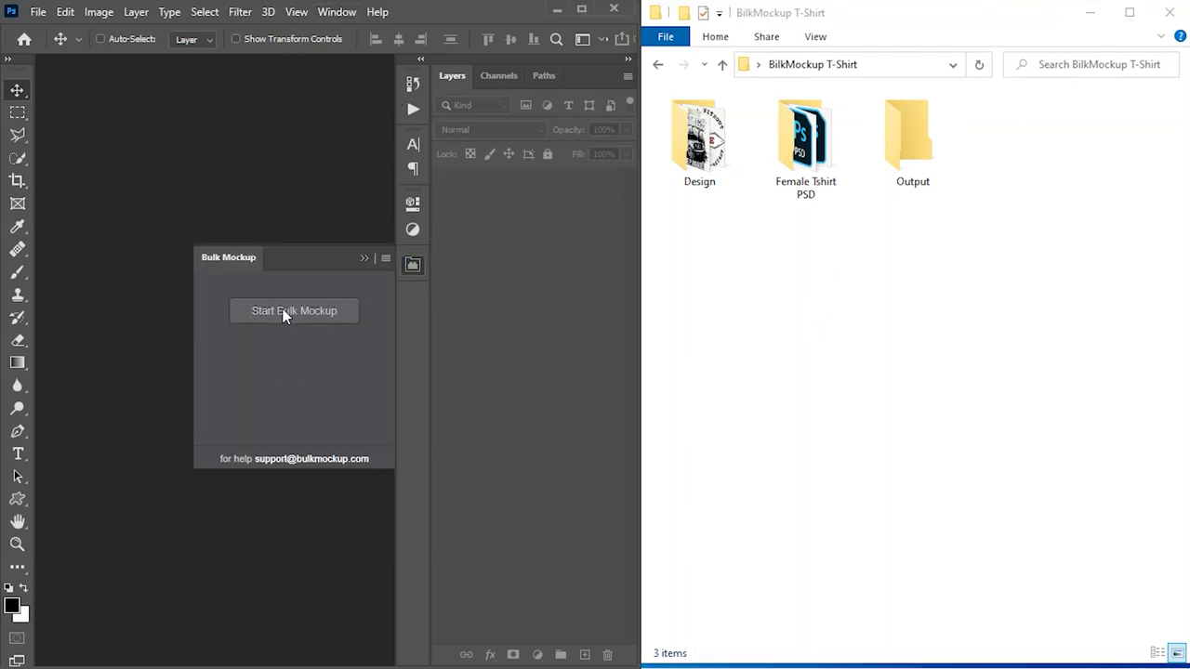
# - Set the Female Tshirt PSD folder as the Bulk Mockup template folder
pyautogui.click(285, 311)
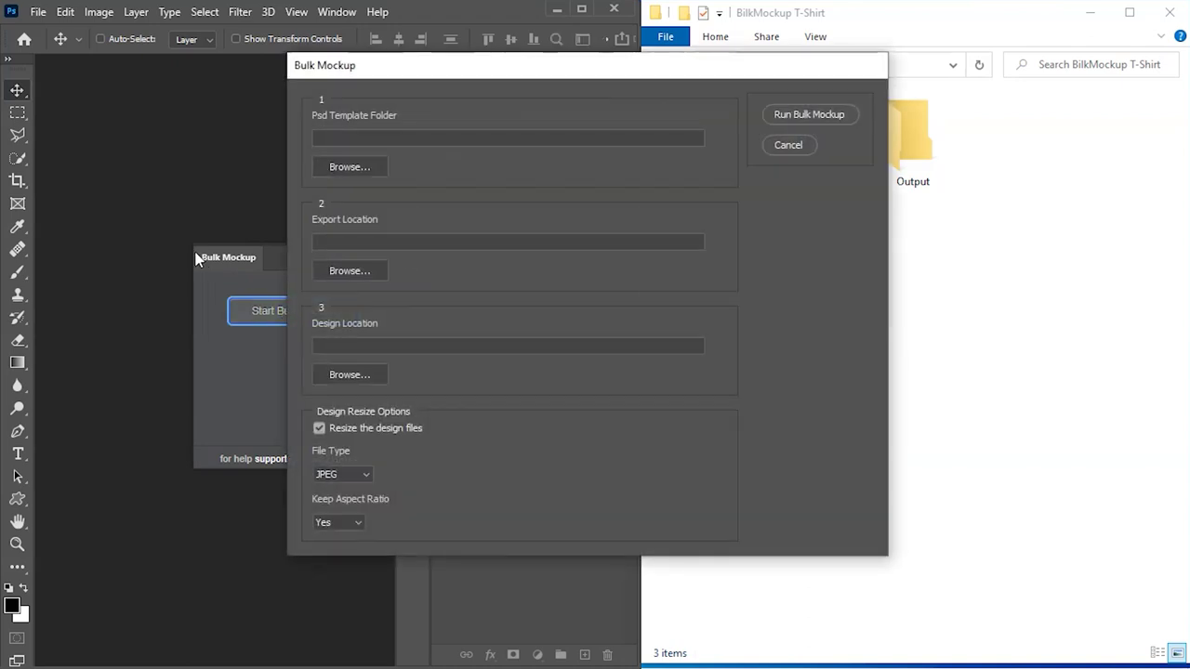
pyautogui.moveTo(587, 75)
pyautogui.mouseDown()
pyautogui.moveTo(589, 196)
pyautogui.moveTo(592, 183)
pyautogui.mouseUp()
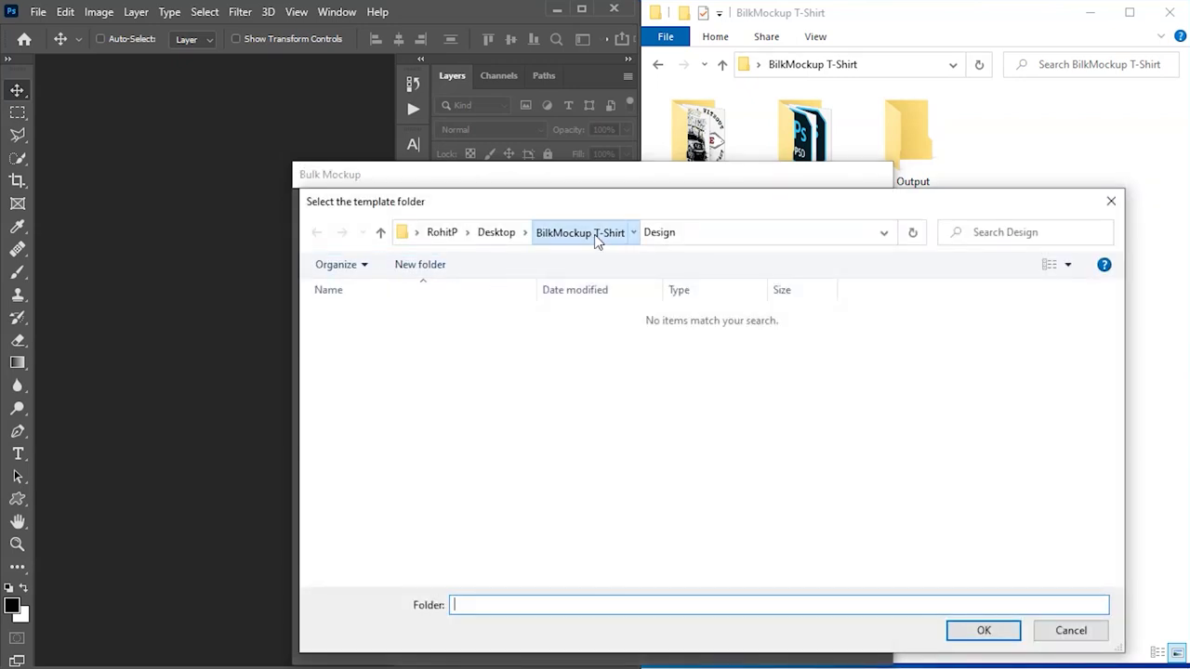
pyautogui.click(583, 233)
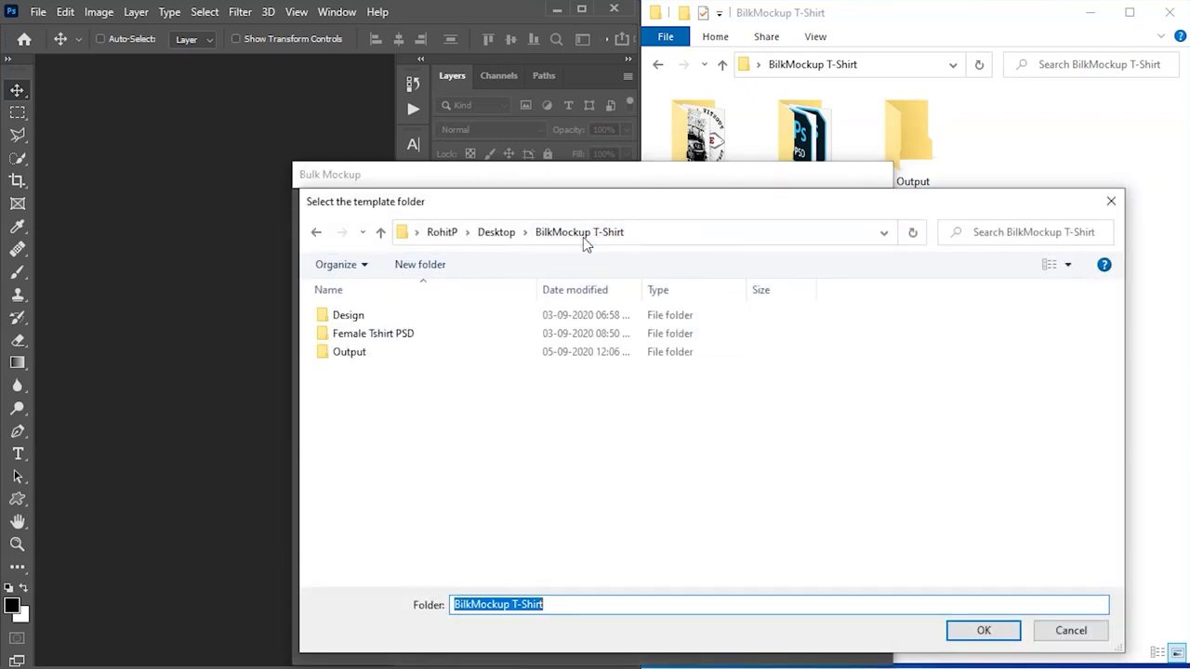
pyautogui.doubleClick(376, 333)
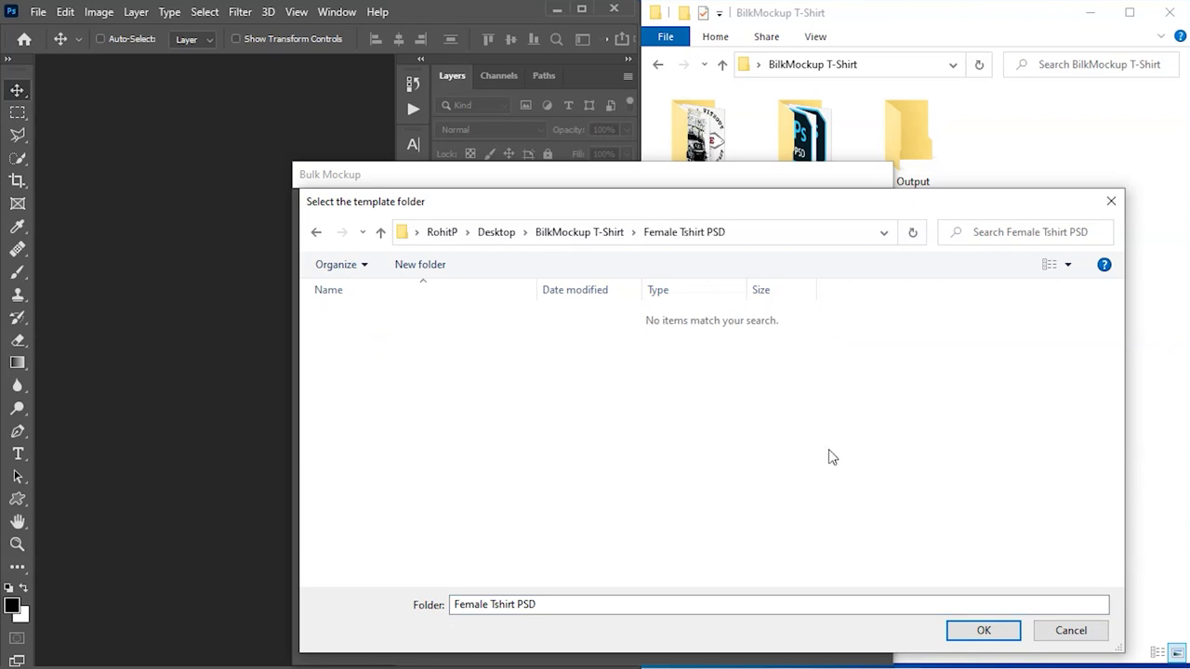
pyautogui.click(984, 635)
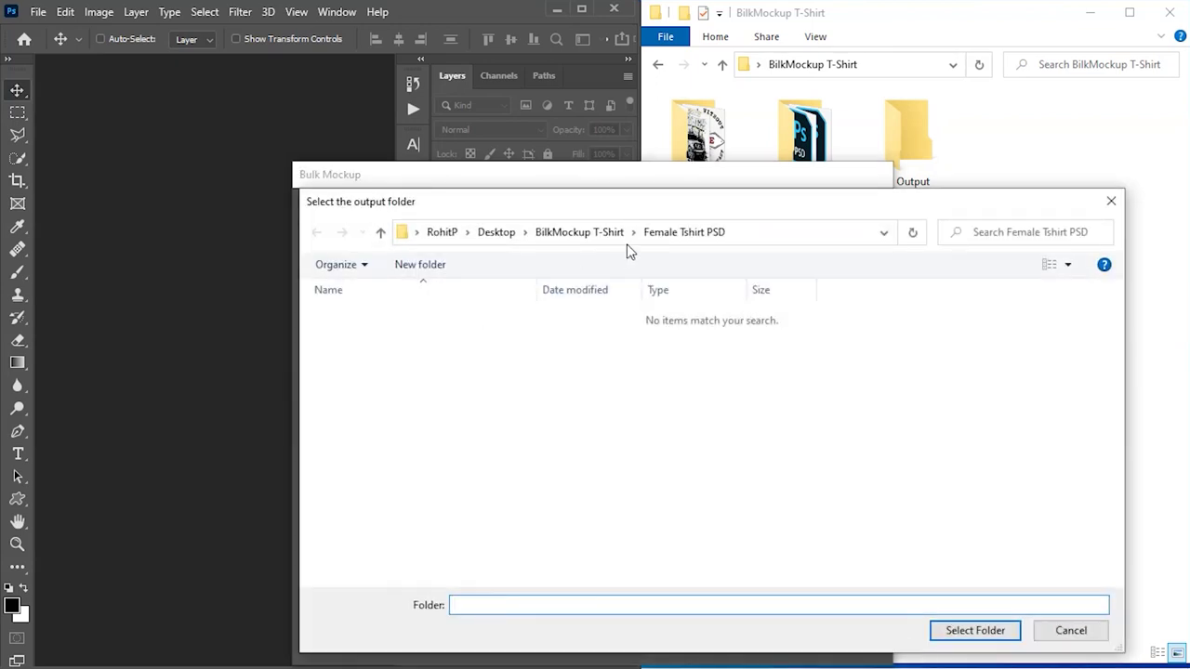
# - Set Output as the export location and Design as the designs folder
pyautogui.click(609, 234)
pyautogui.doubleClick(363, 357)
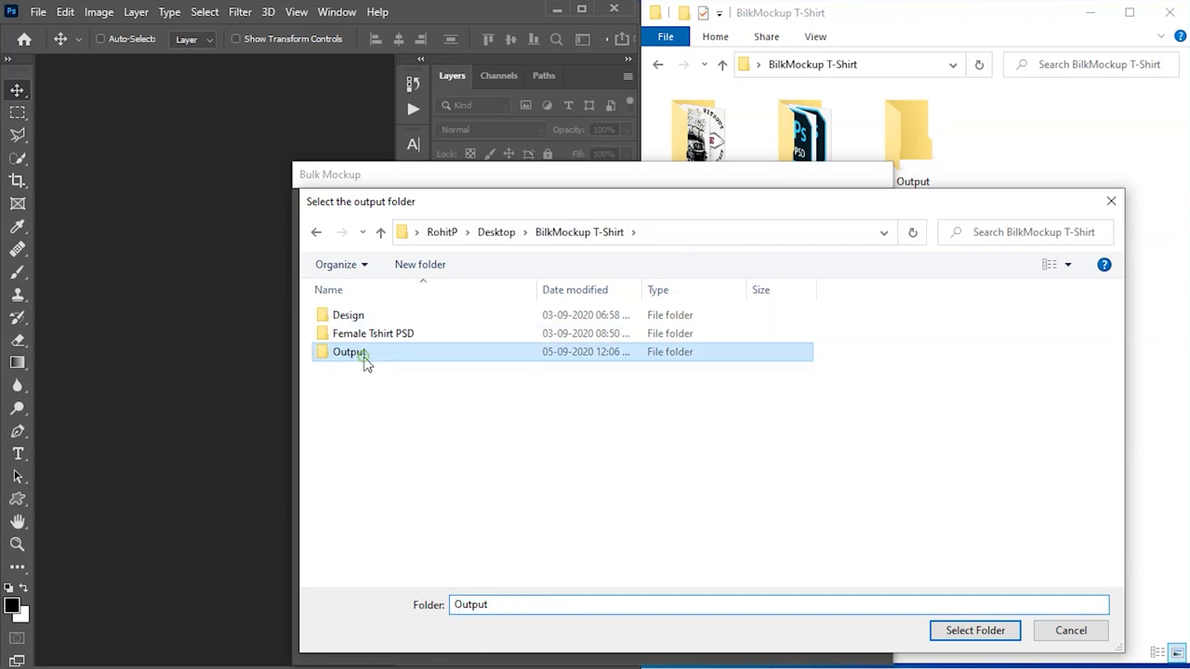
pyautogui.click(975, 631)
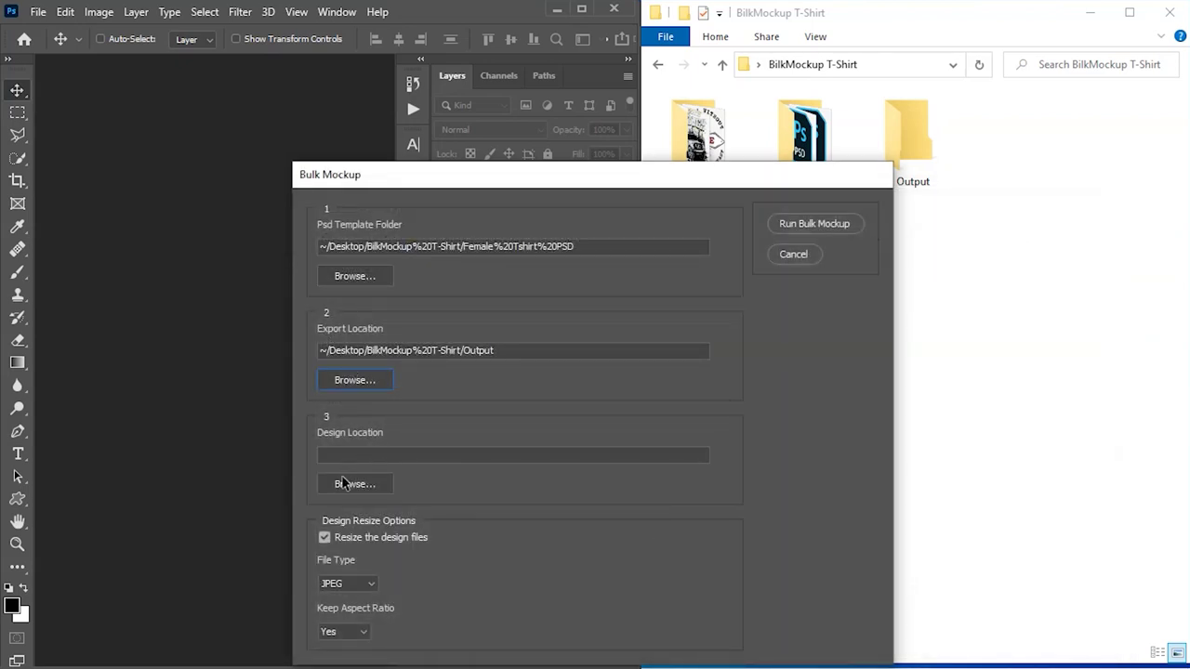
pyautogui.click(368, 493)
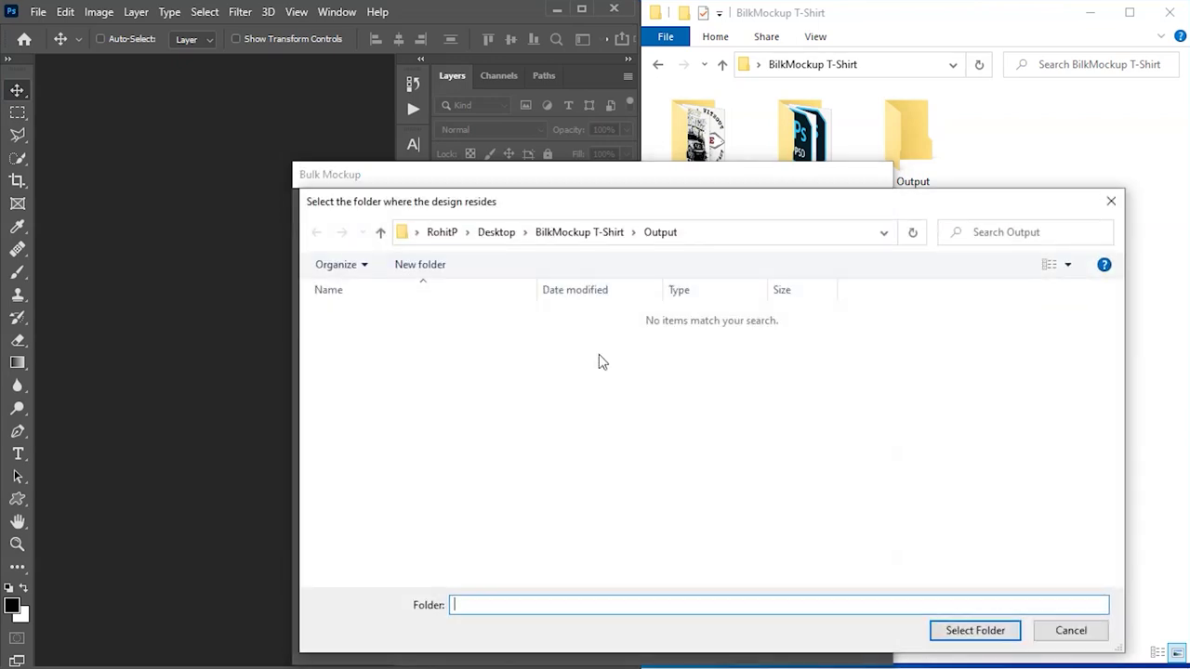
pyautogui.click(598, 234)
pyautogui.doubleClick(378, 311)
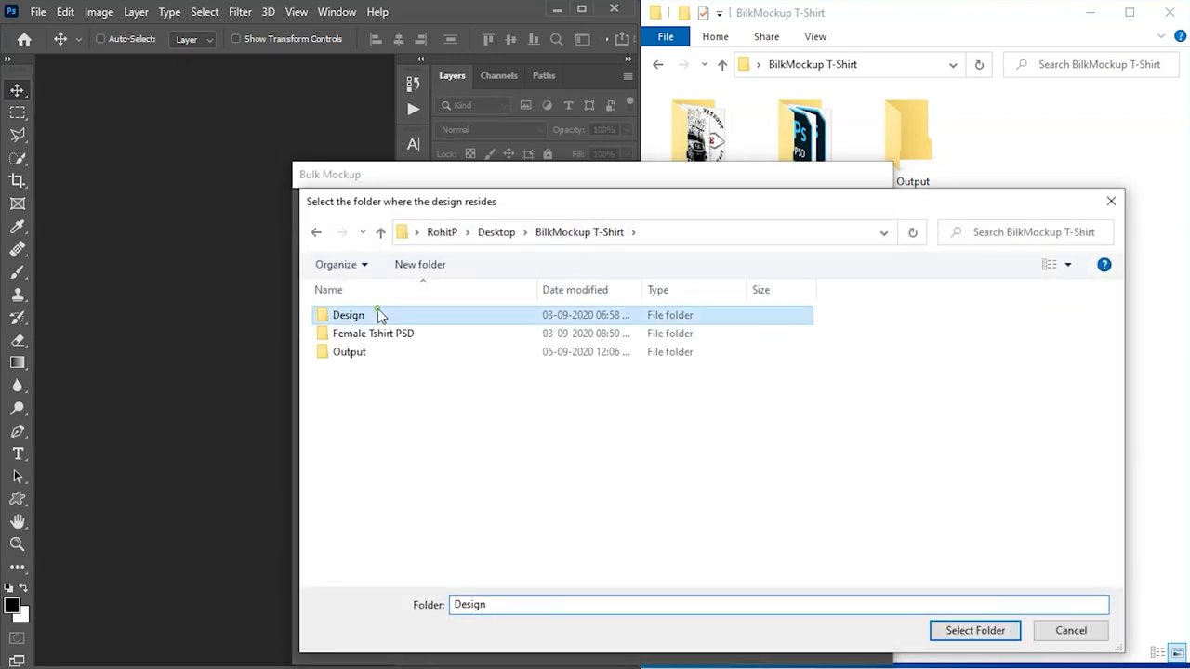
pyautogui.click(975, 632)
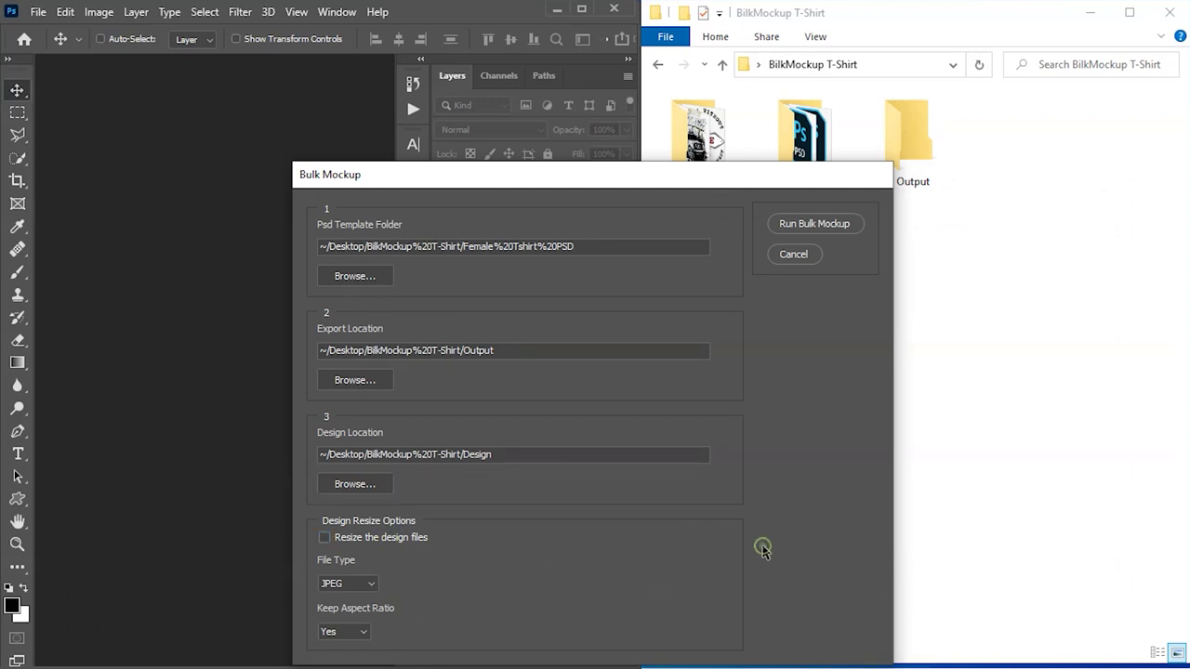
# - Run the Bulk Mockup job and open the Output folder in Explorer to watch results
pyautogui.moveTo(689, 177); pyautogui.dragTo(700, 234)
pyautogui.click(819, 281)
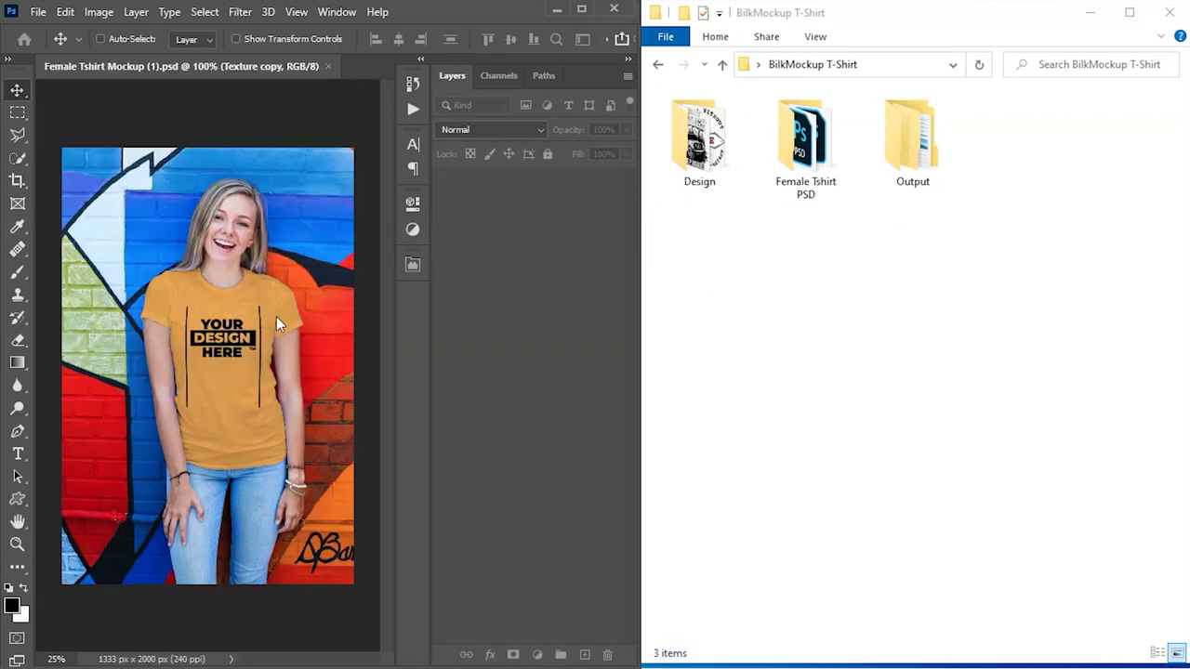
pyautogui.doubleClick(933, 164)
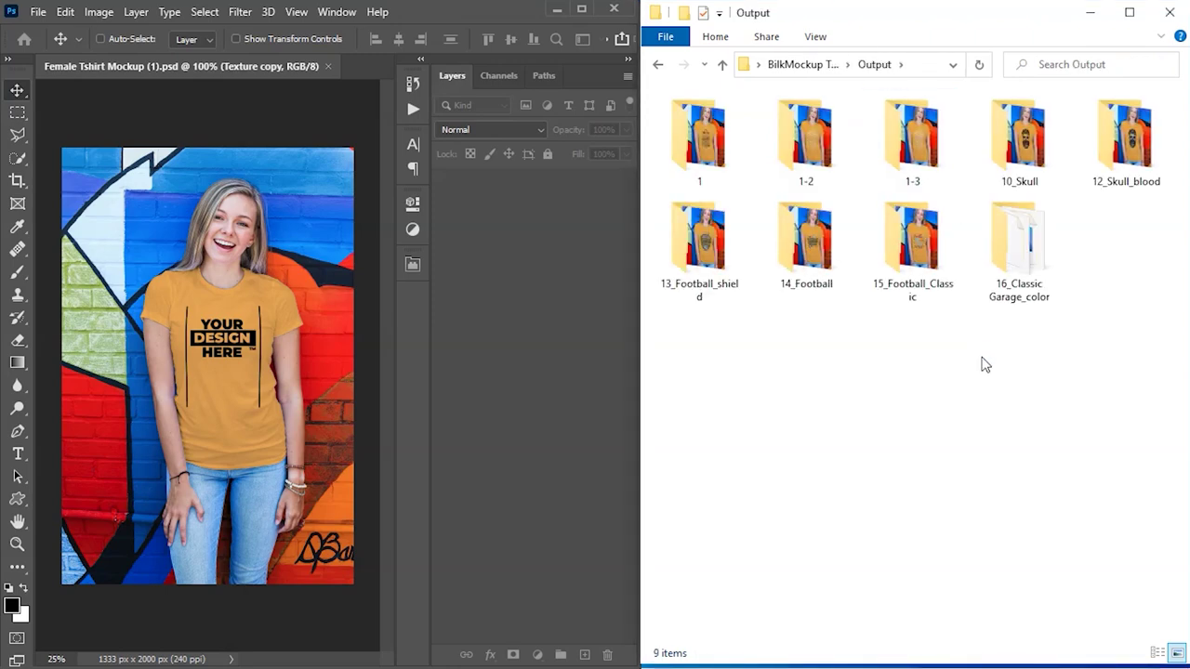
# - Start a stopwatch to time the run and search the Output folder for 'jpeg' files
pyautogui.moveTo(972, 459)
pyautogui.mouseDown()
pyautogui.moveTo(928, 462)
pyautogui.moveTo(962, 443)
pyautogui.mouseUp()
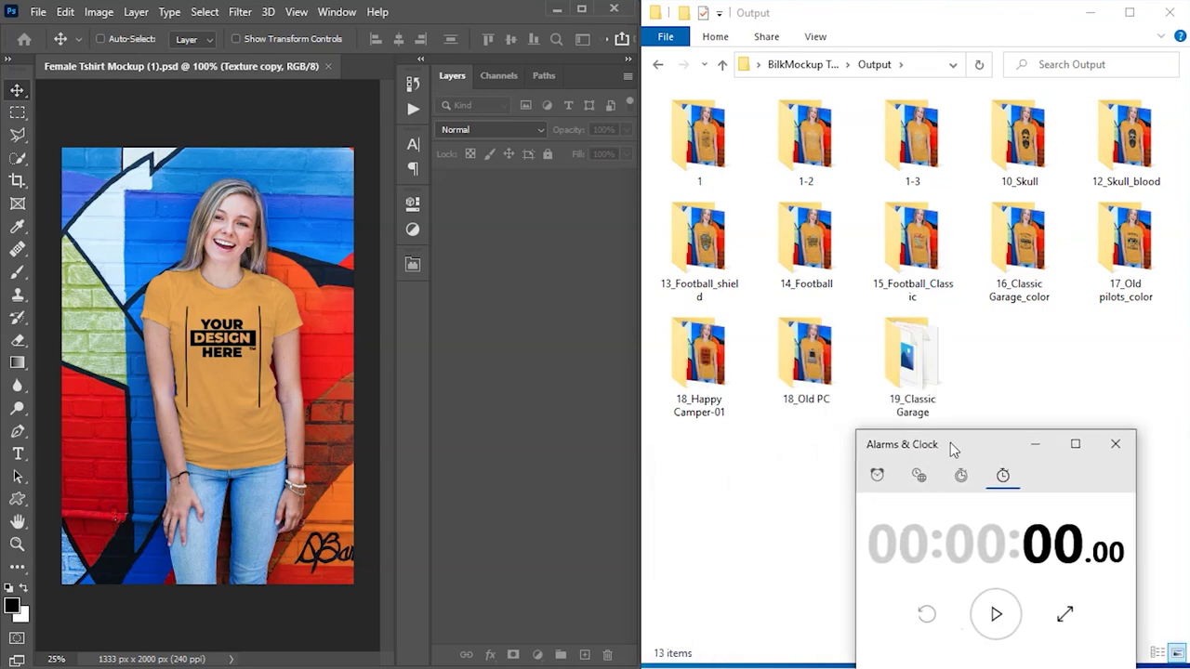
pyautogui.click(1006, 614)
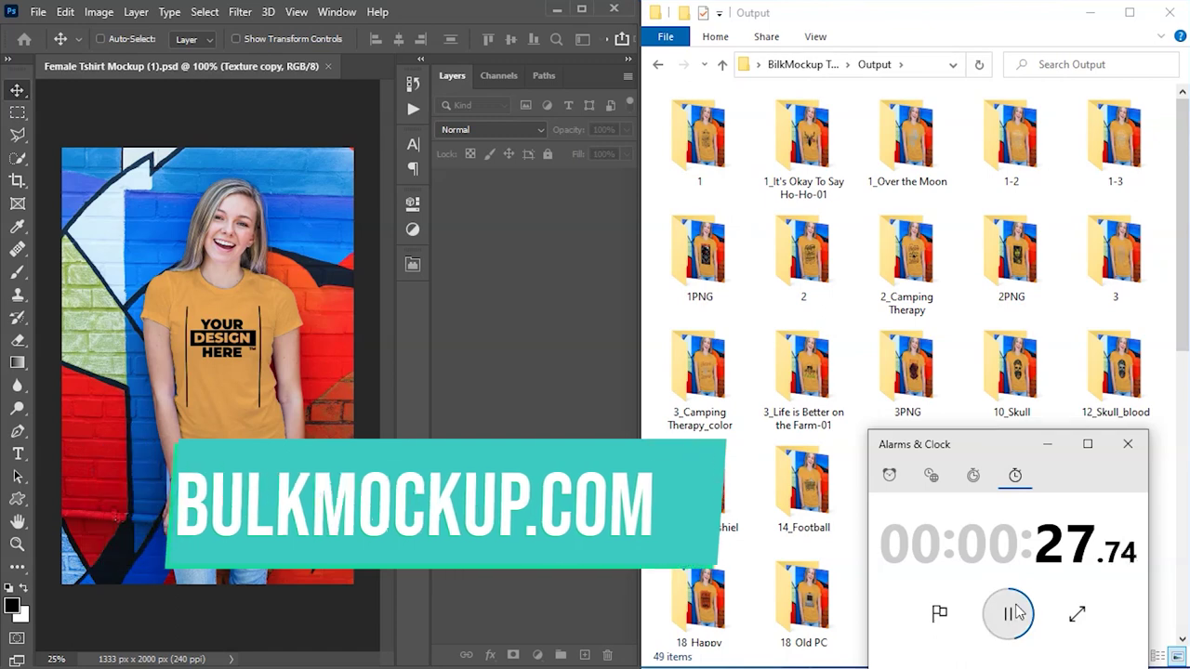
pyautogui.click(1081, 56)
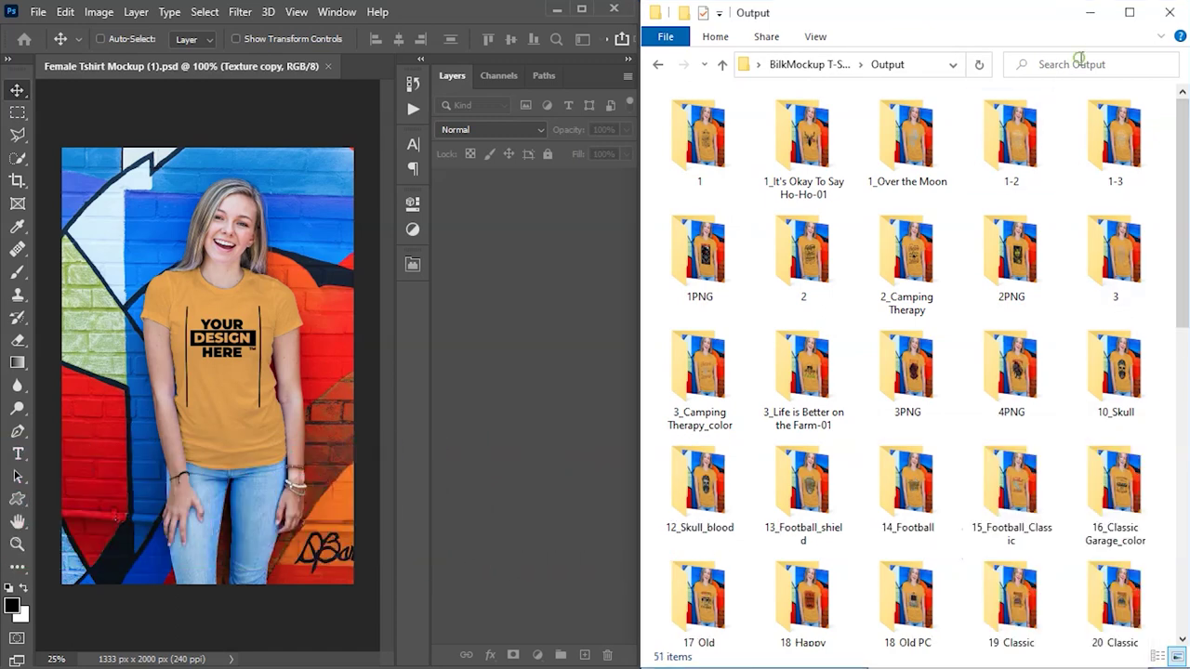
pyautogui.click(1076, 65)
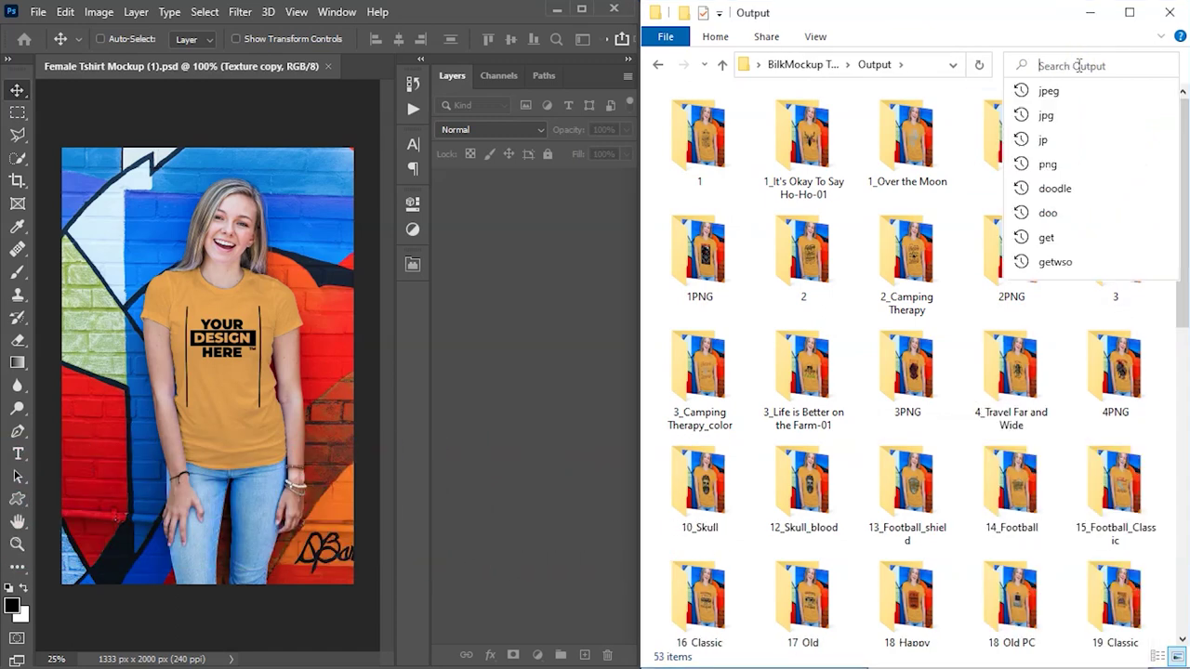
pyautogui.write('jpeg')
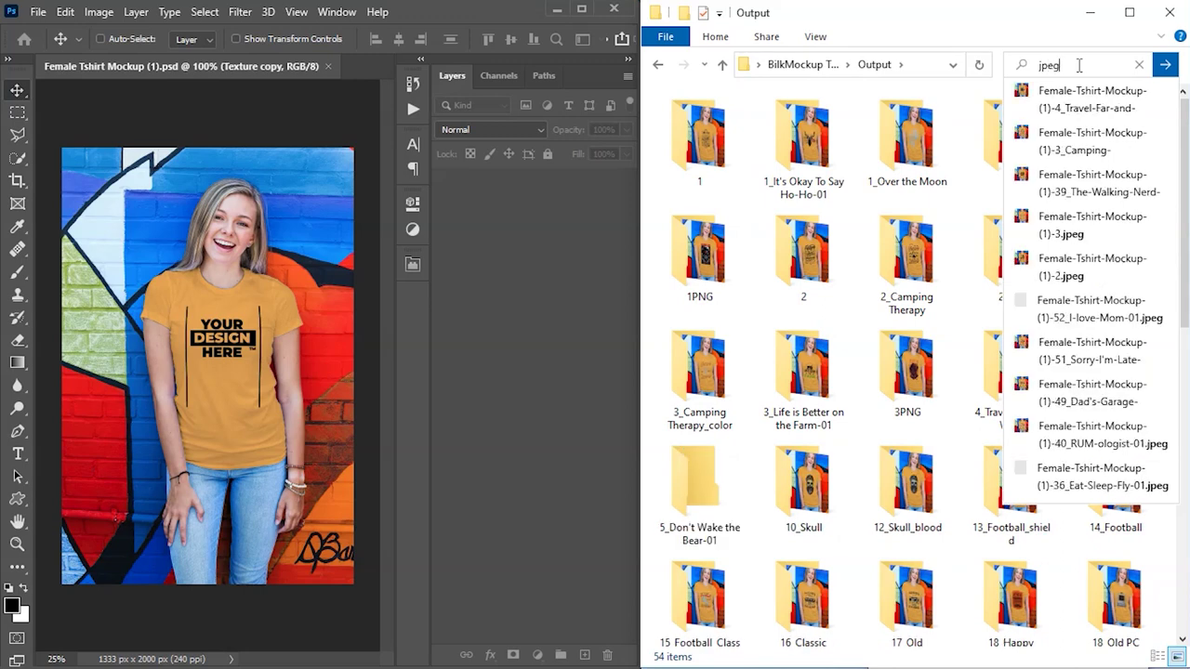
pyautogui.press('Return')
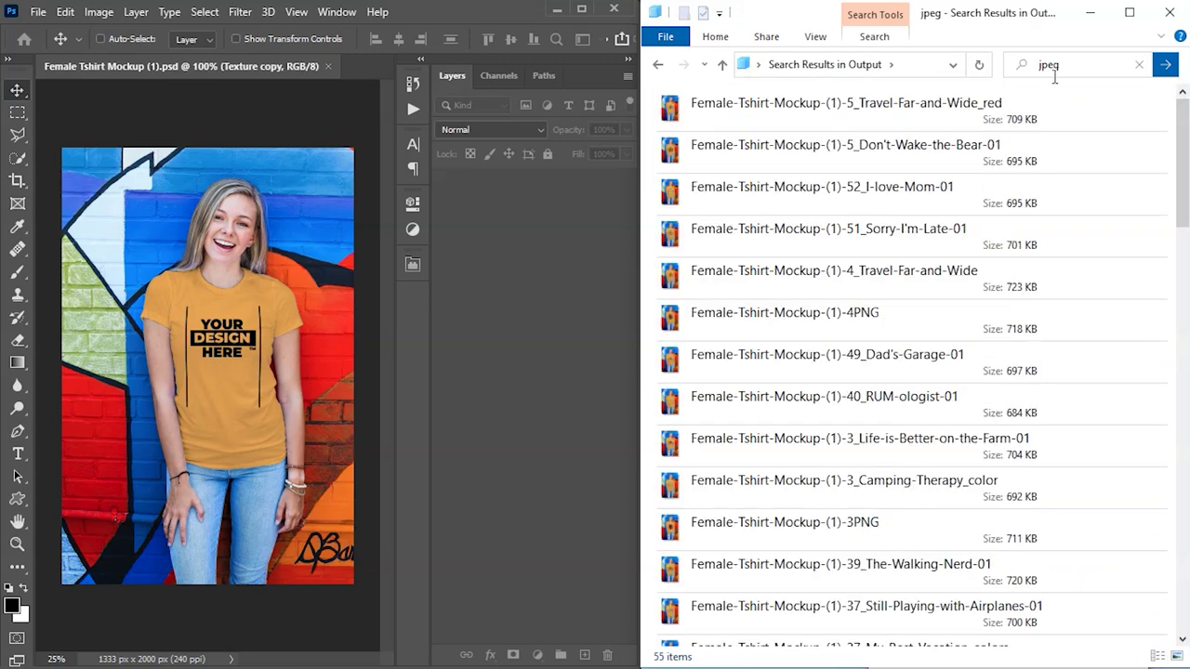
# - Show the jpeg results as large icons, move the stopwatch aside, and open one mockup
pyautogui.click(1177, 657)
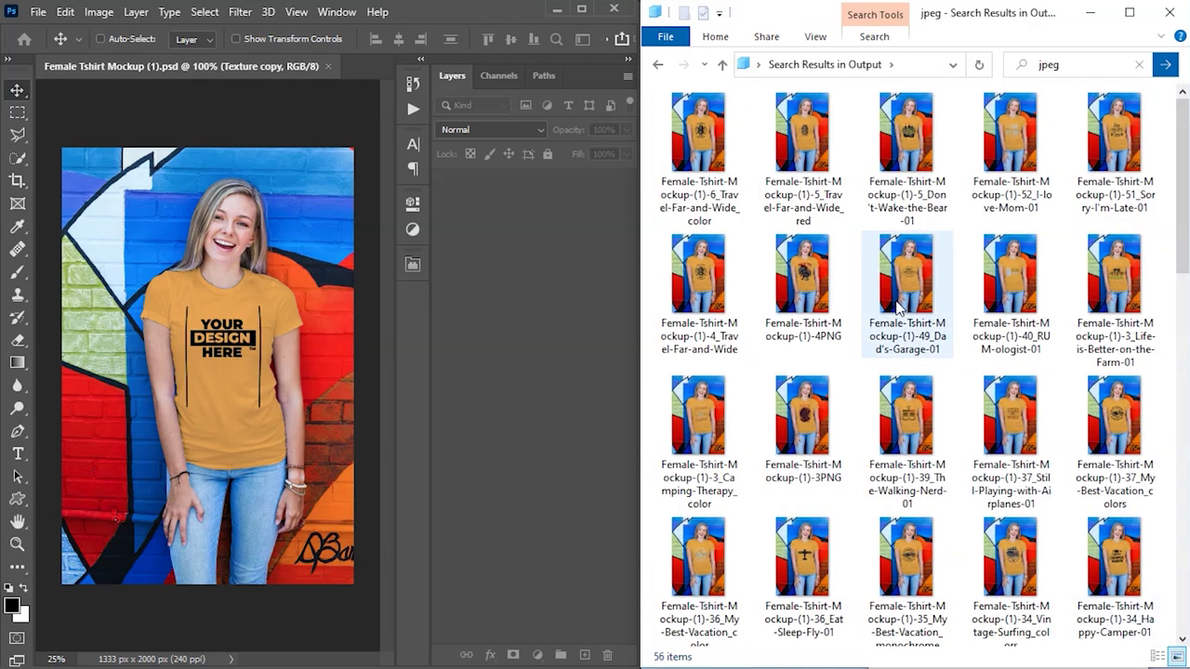
pyautogui.scroll(-3, 912, 321)
pyautogui.scroll(-5, 916, 372)
pyautogui.scroll(3, 930, 480)
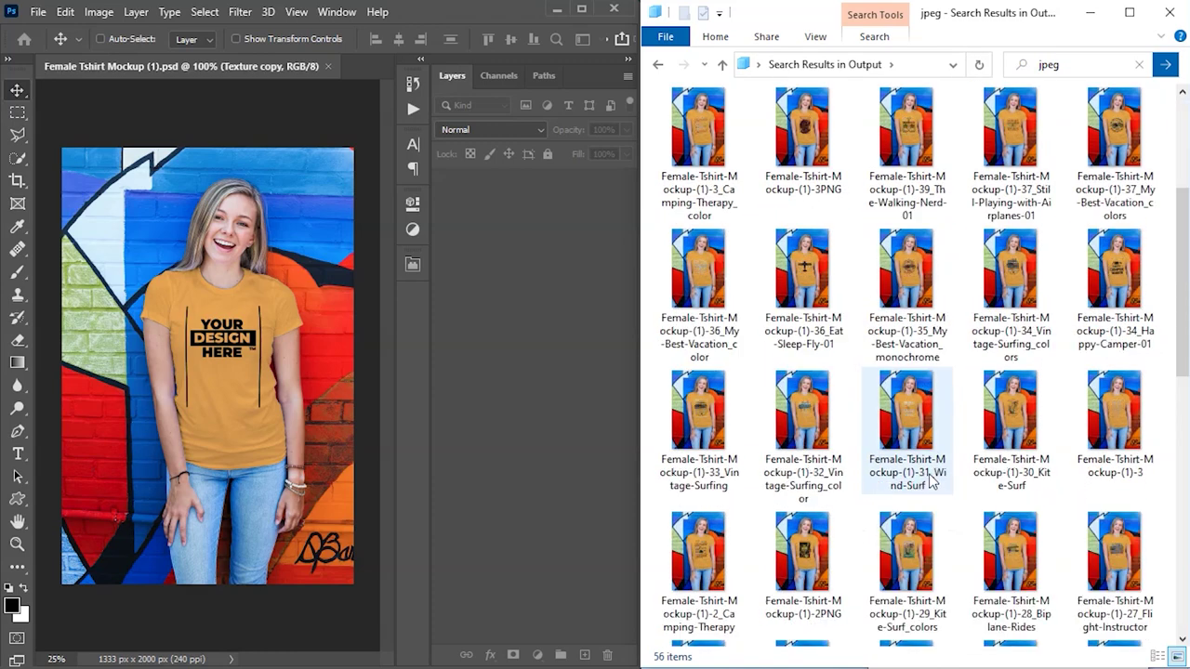
pyautogui.scroll(3, 906, 491)
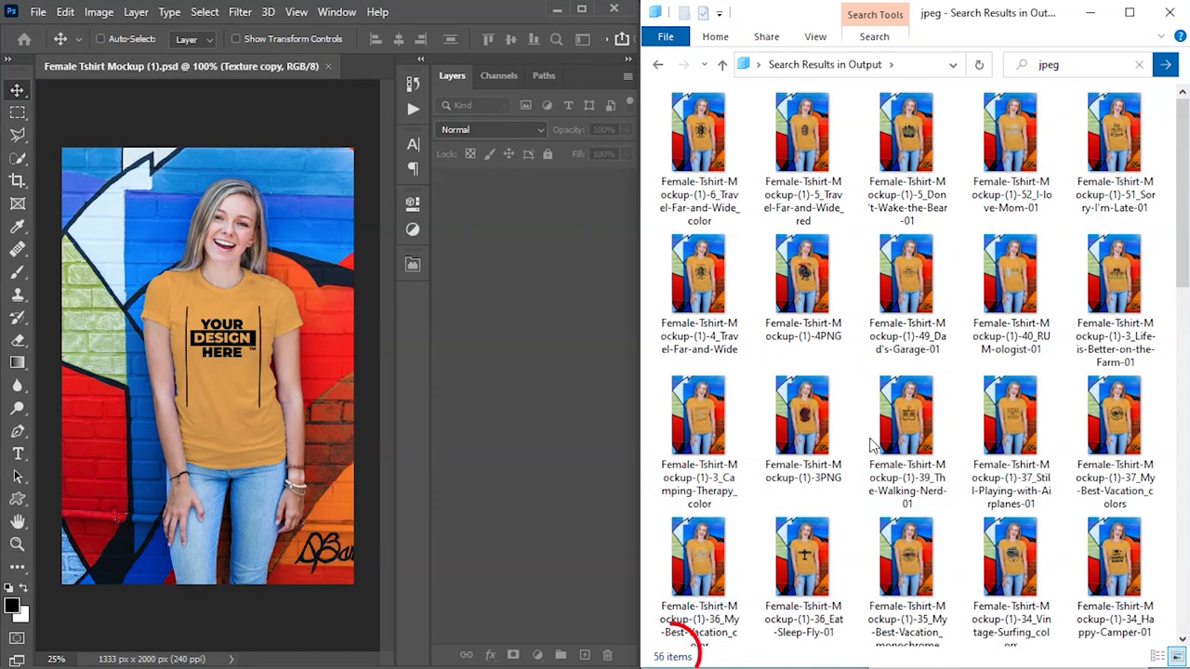
pyautogui.hotkey('alt', 'Tab')
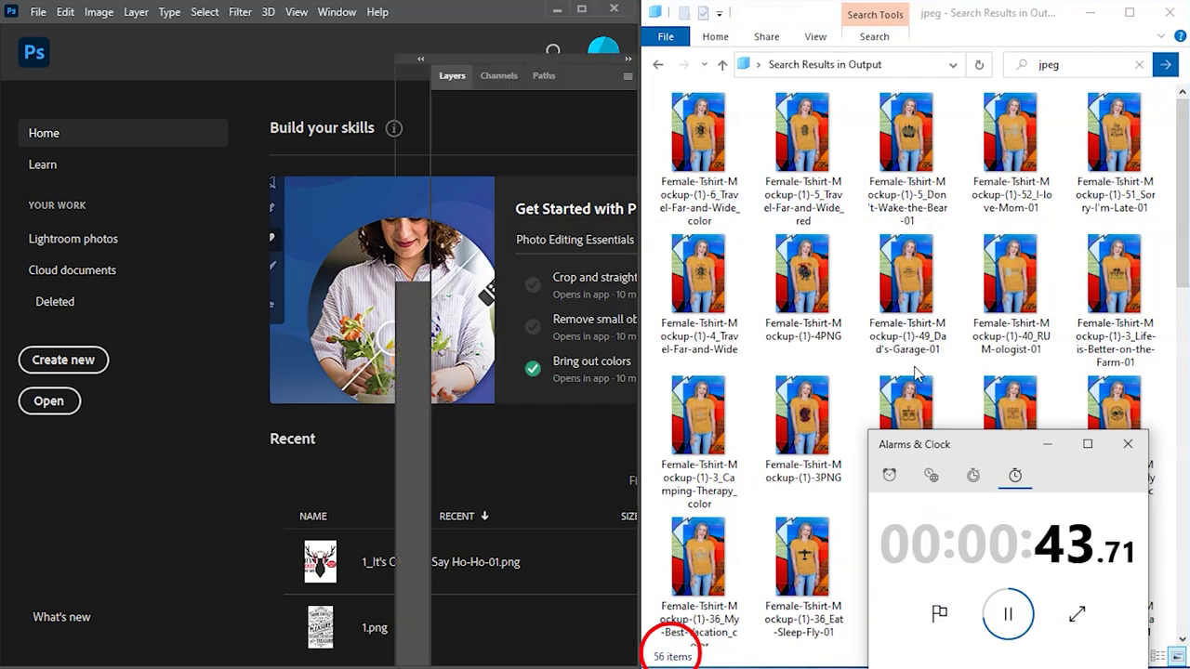
pyautogui.moveTo(992, 444)
pyautogui.mouseDown()
pyautogui.moveTo(491, 458)
pyautogui.moveTo(486, 448)
pyautogui.mouseUp()
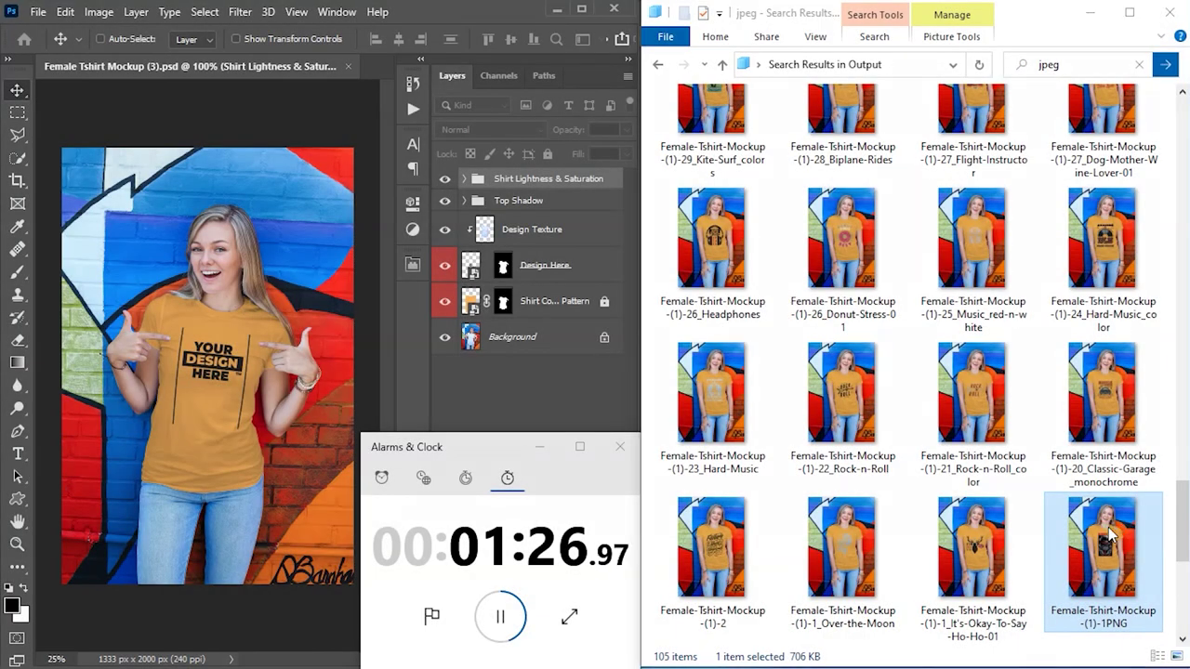
pyautogui.doubleClick(1111, 535)
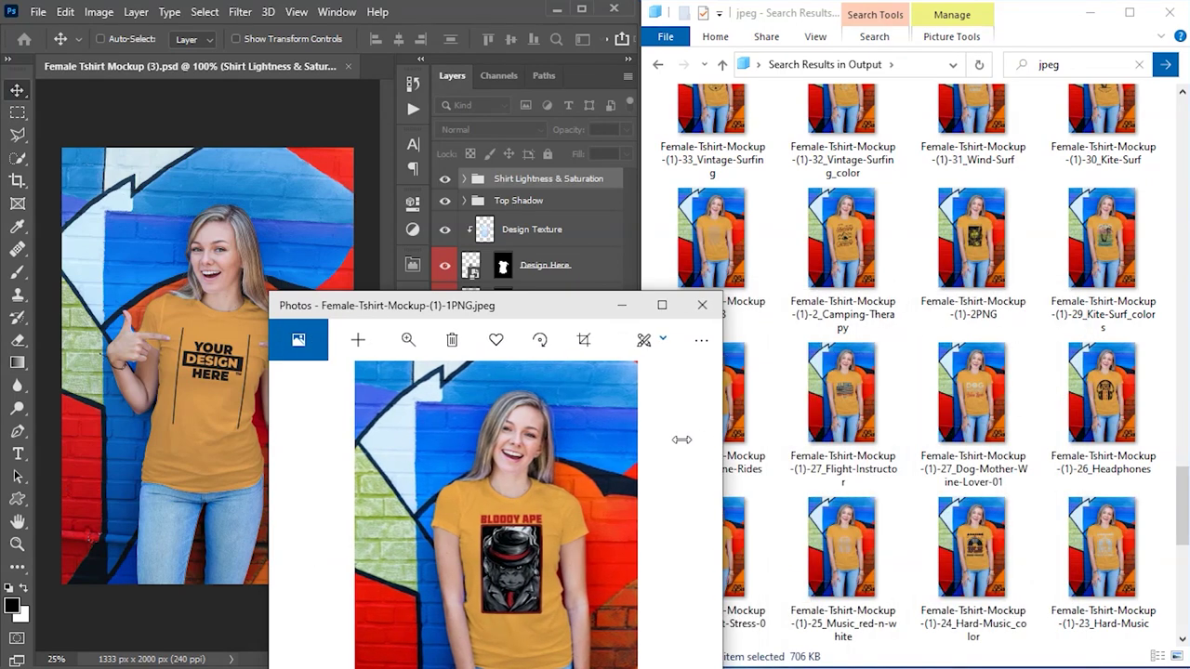
pyautogui.moveTo(681, 440); pyautogui.dragTo(620, 449)
pyautogui.moveTo(430, 316); pyautogui.dragTo(171, 301)
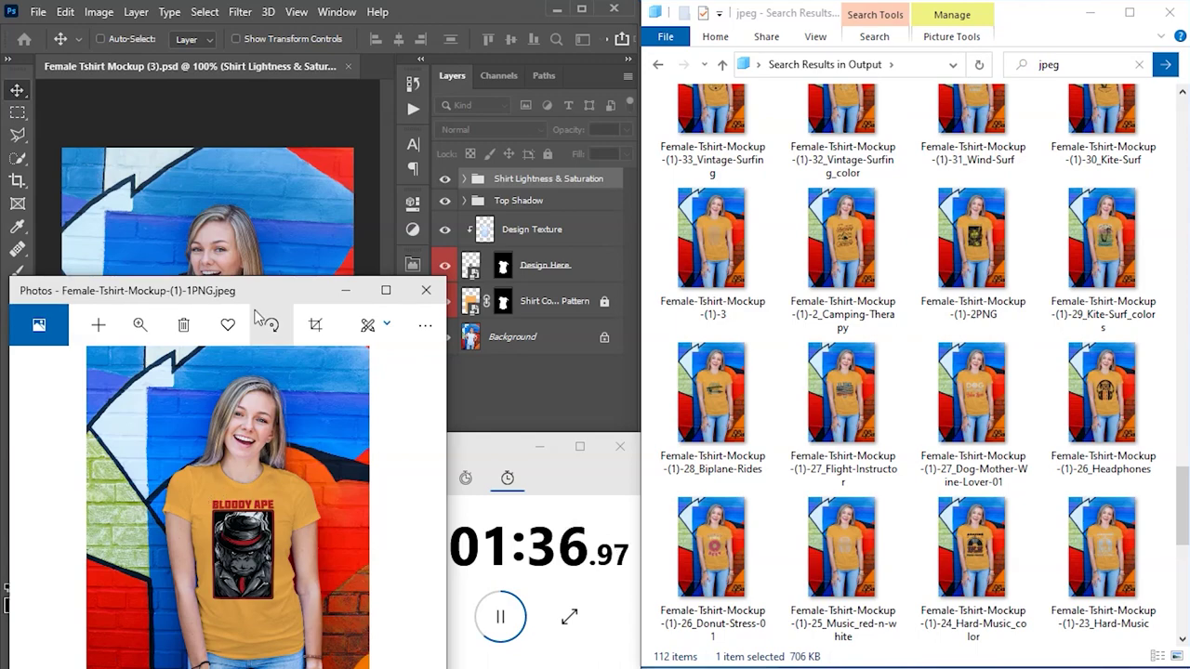
pyautogui.moveTo(259, 292); pyautogui.dragTo(228, 276)
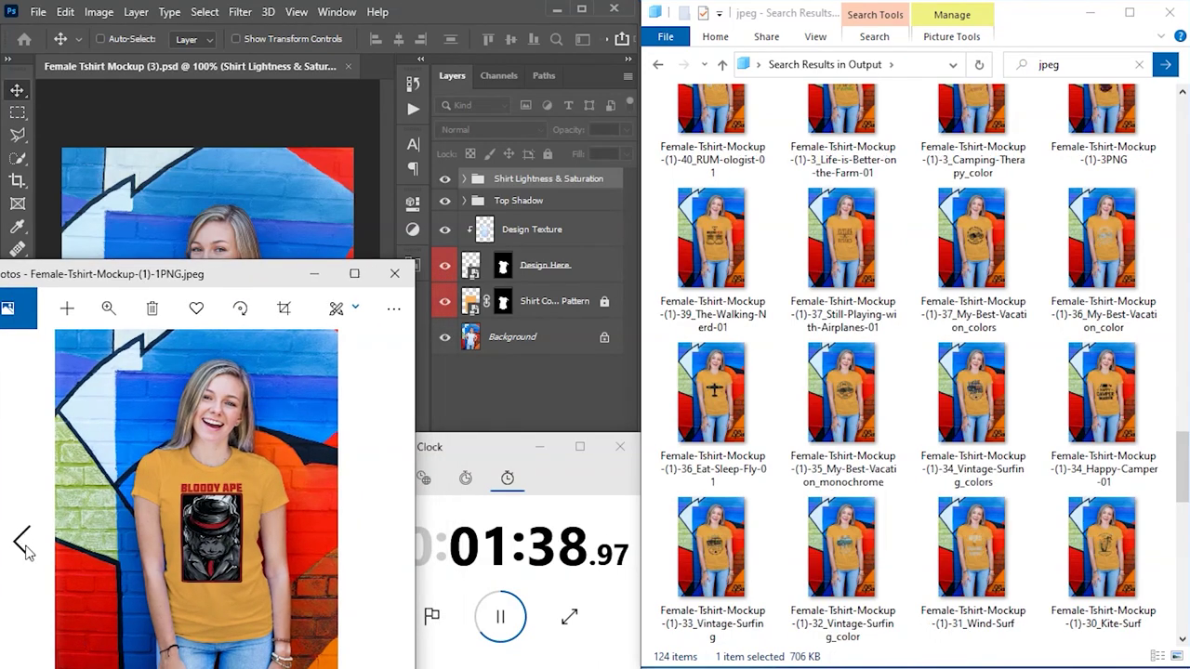
pyautogui.click(26, 551)
pyautogui.click(26, 551)
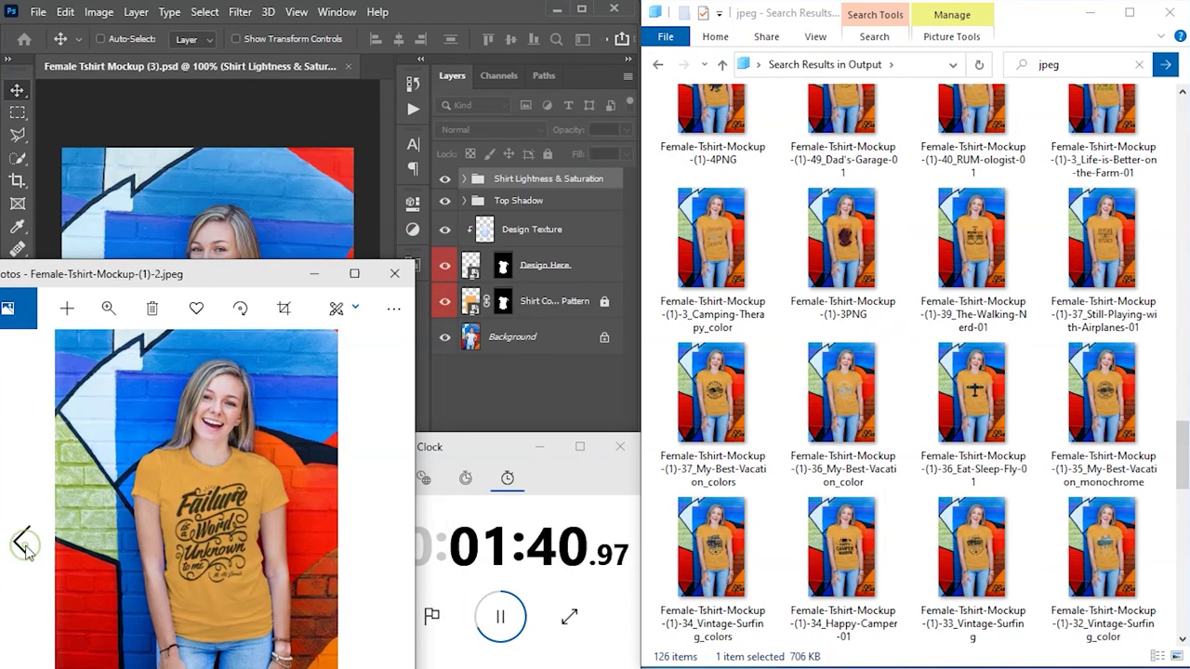
pyautogui.click(26, 551)
pyautogui.click(26, 551)
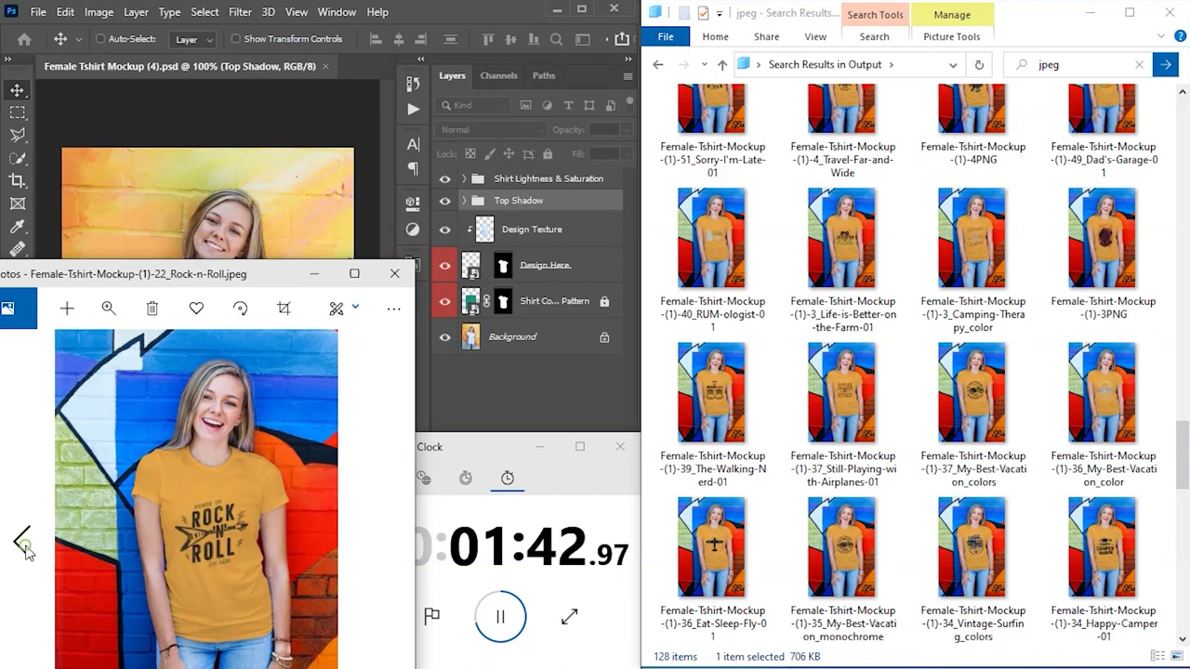
pyautogui.click(26, 552)
pyautogui.click(26, 551)
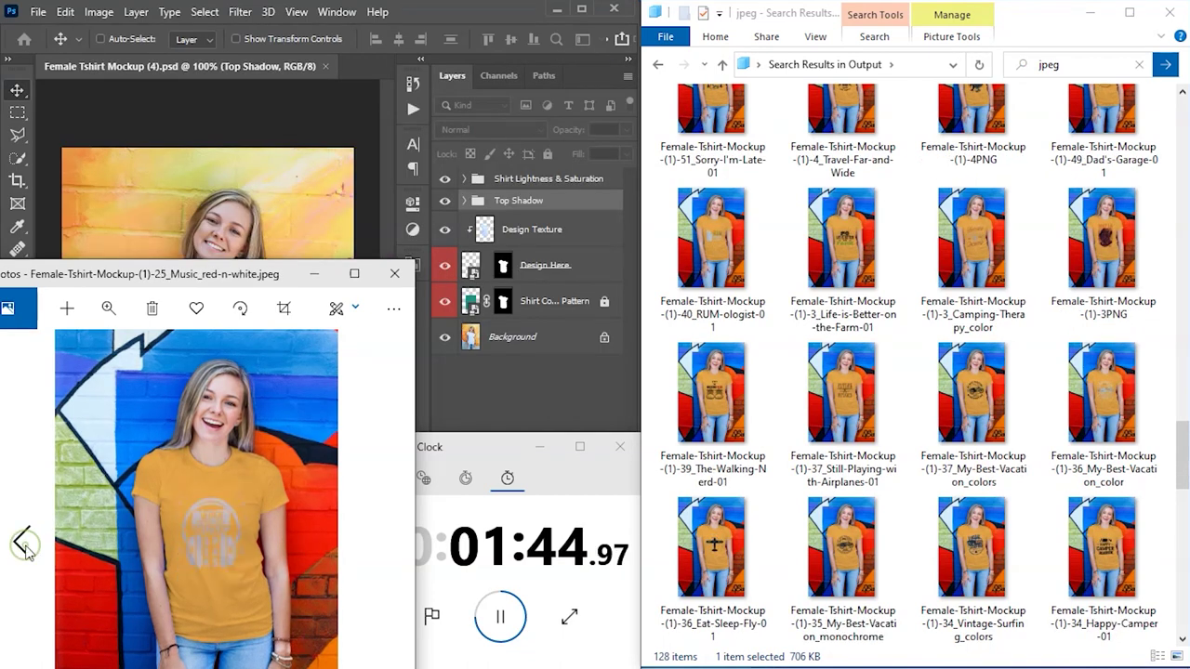
pyautogui.click(26, 552)
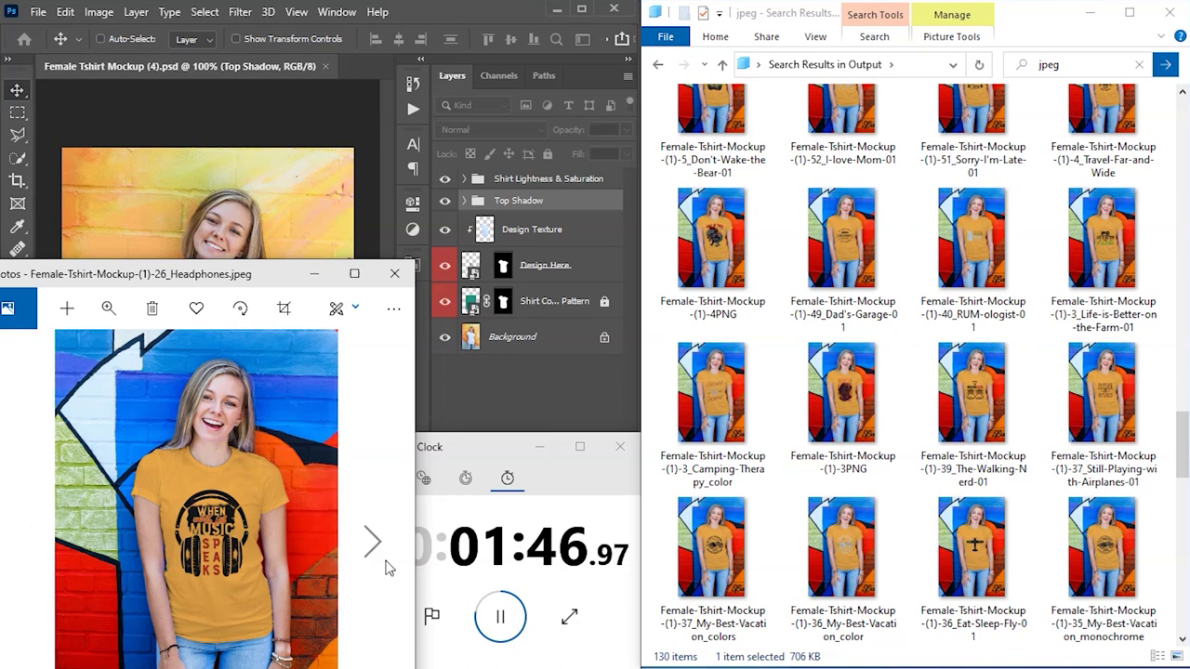
pyautogui.click(373, 548)
pyautogui.click(373, 548)
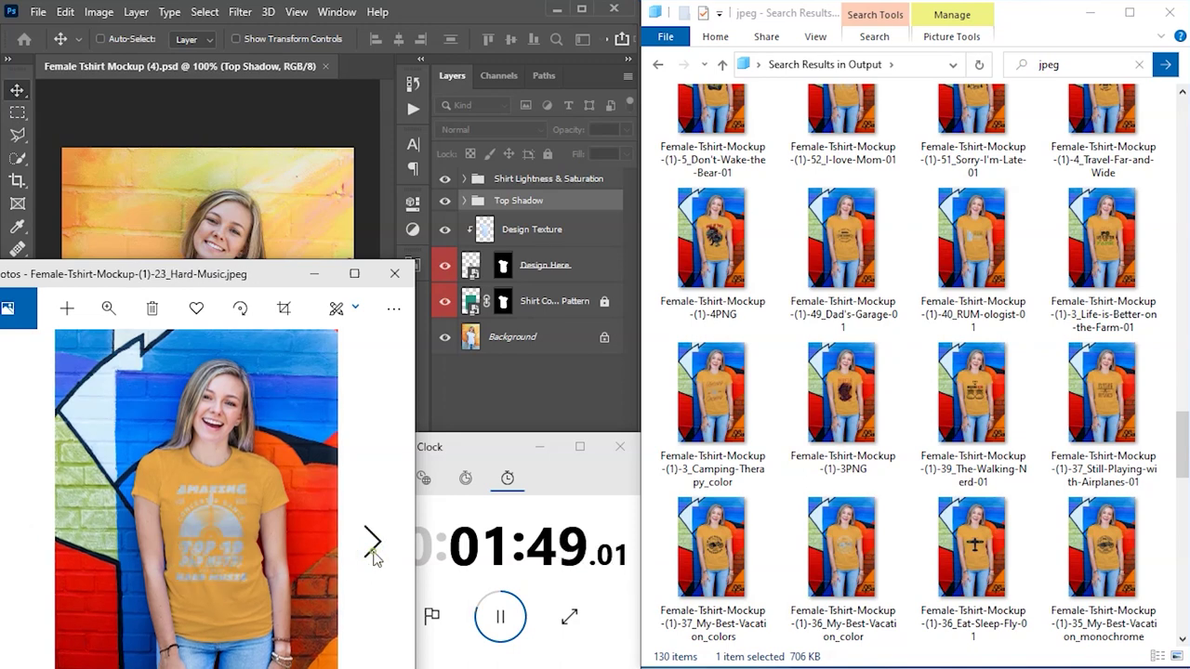
pyautogui.click(373, 548)
pyautogui.click(373, 549)
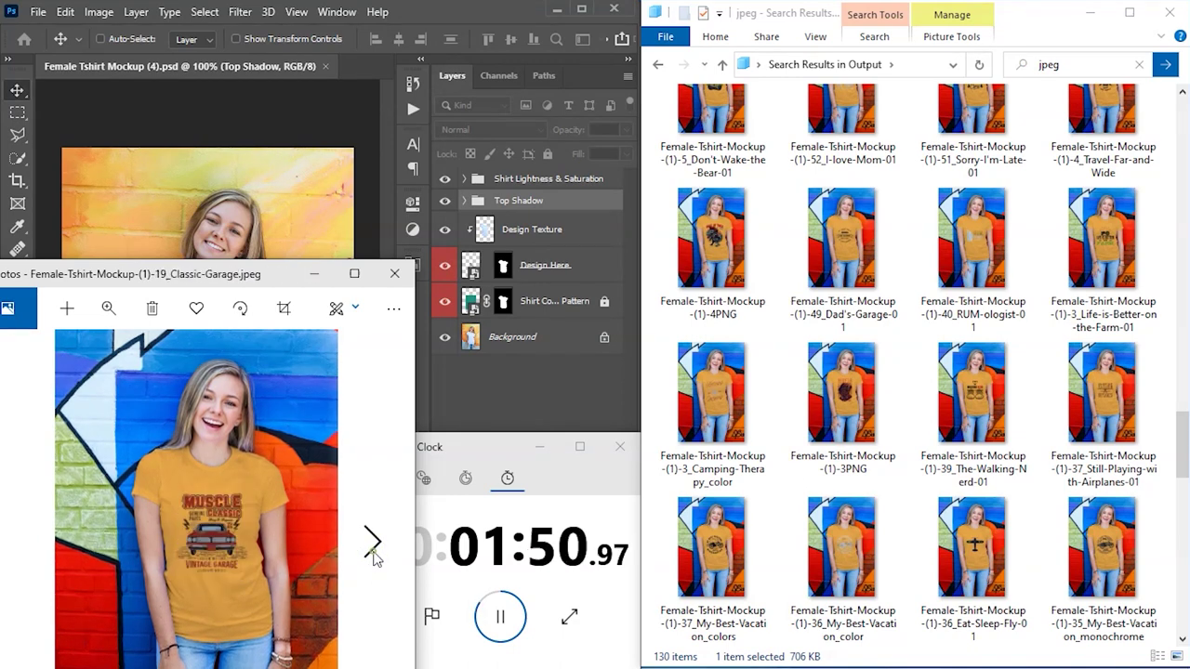
pyautogui.click(395, 273)
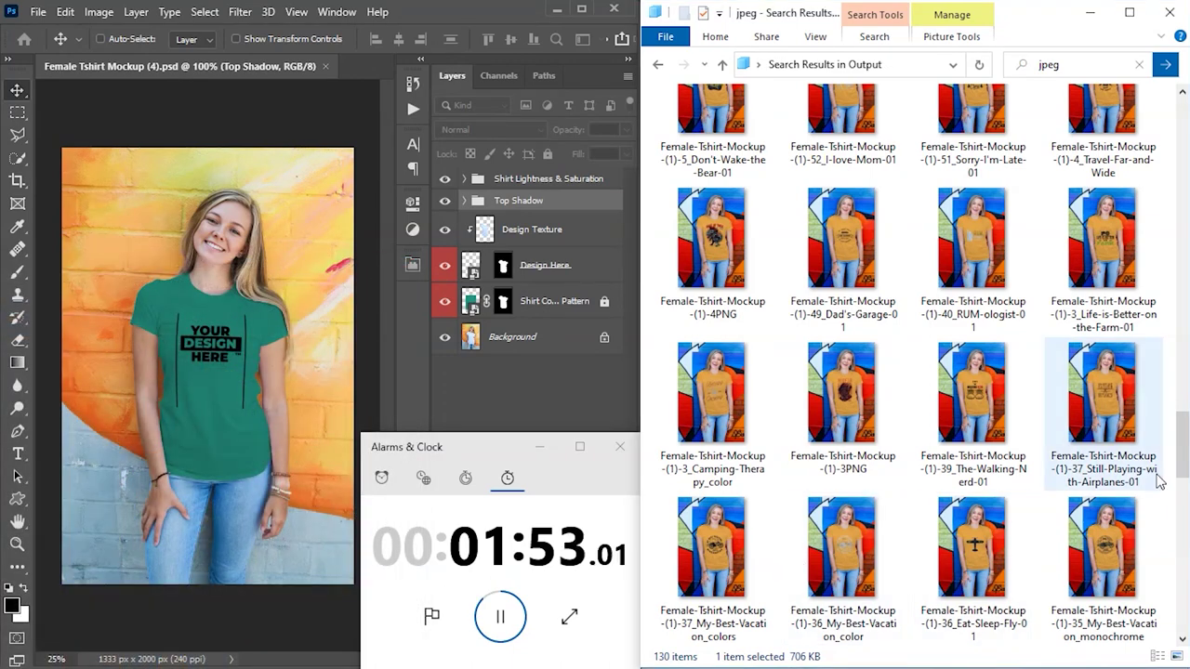
pyautogui.scroll(-5, 1153, 488)
pyautogui.scroll(-5, 1122, 541)
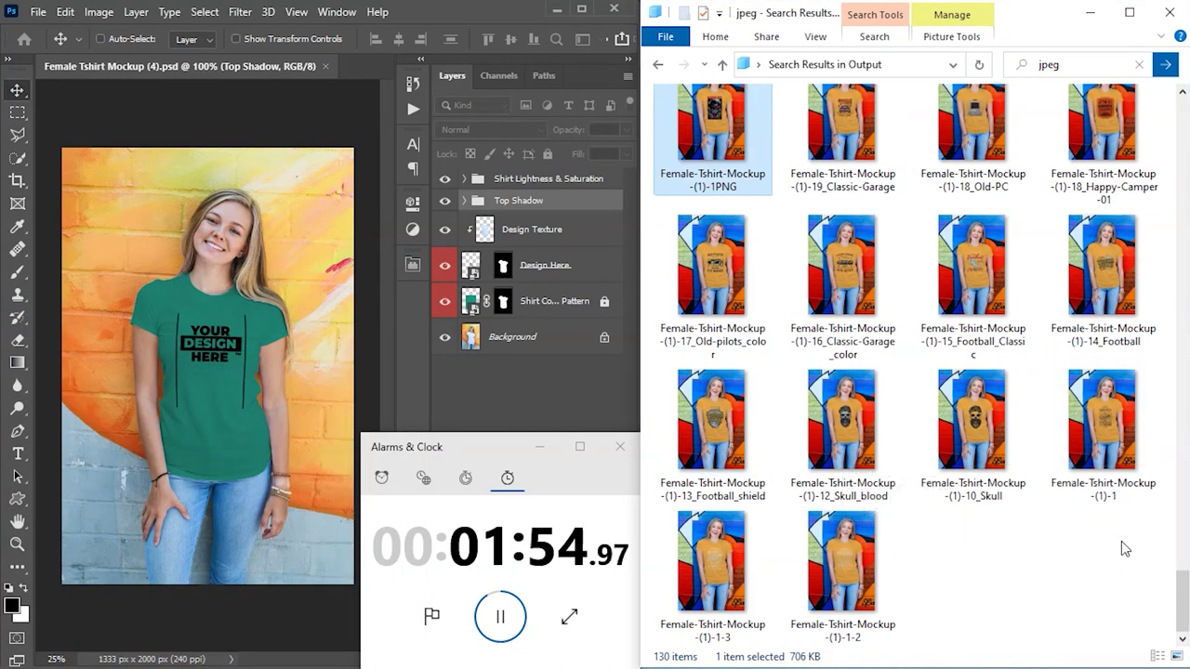
# - Wait for the batch to generate more mockups, then return to the Output folder
pyautogui.click(1098, 561)
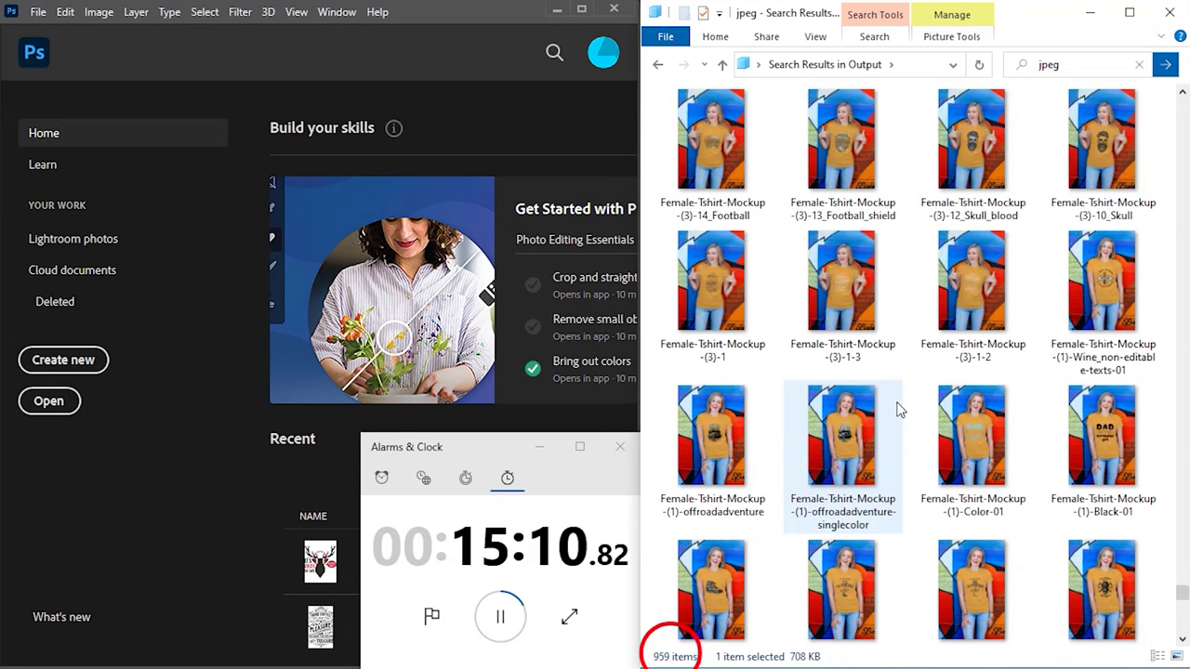
pyautogui.click(658, 66)
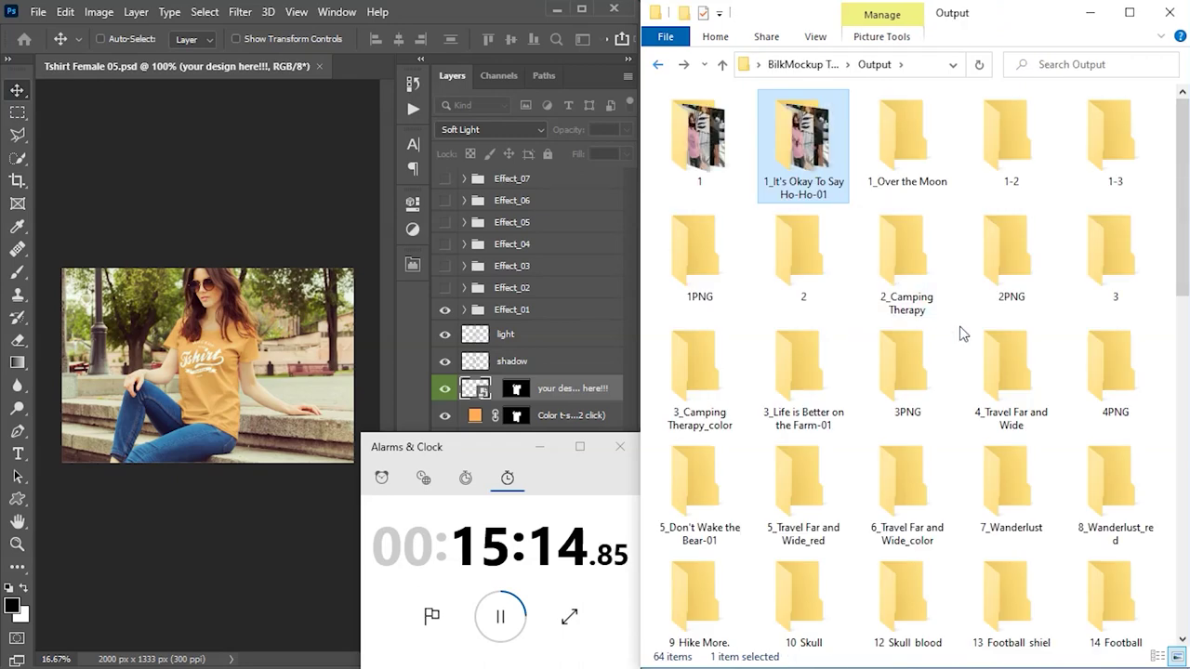
# - Open the 2_Camping Therapy folder and page through its first few mockups in Photos
pyautogui.doubleClick(920, 257)
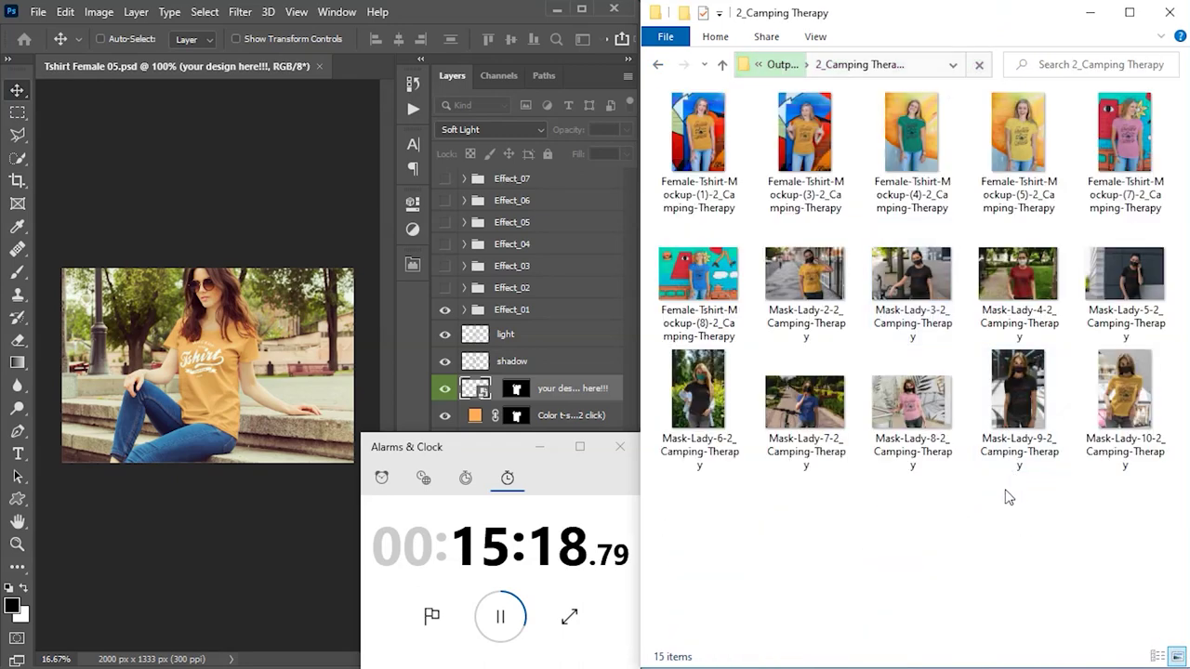
pyautogui.click(706, 135)
pyautogui.doubleClick(706, 134)
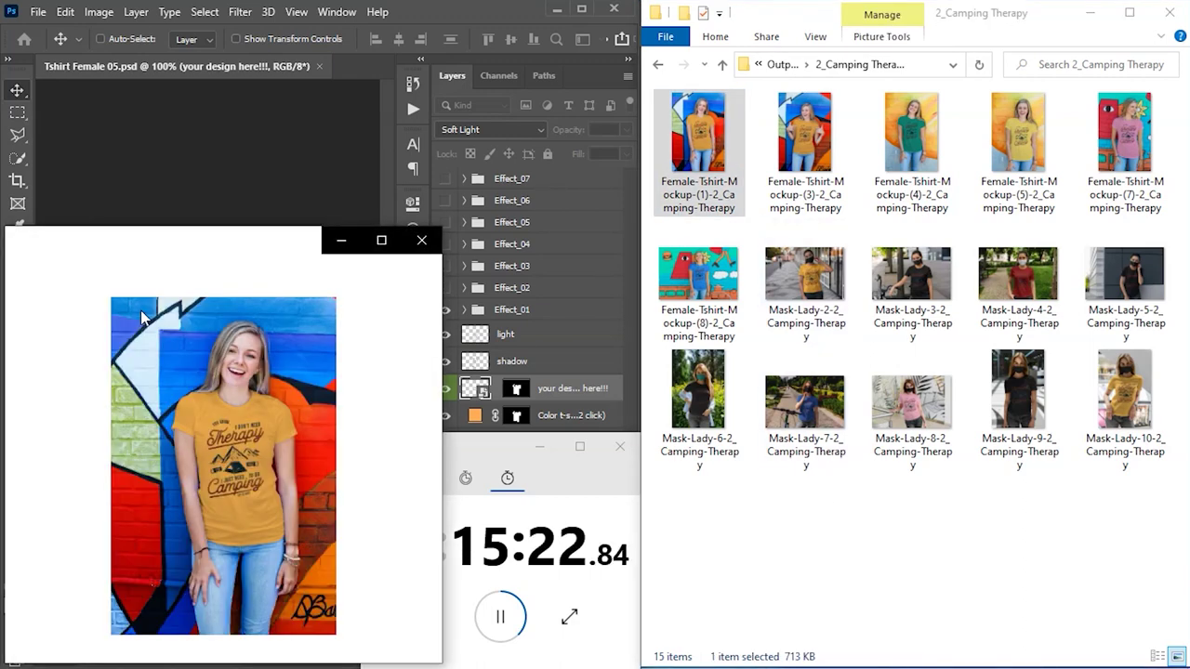
pyautogui.click(402, 467)
pyautogui.click(408, 468)
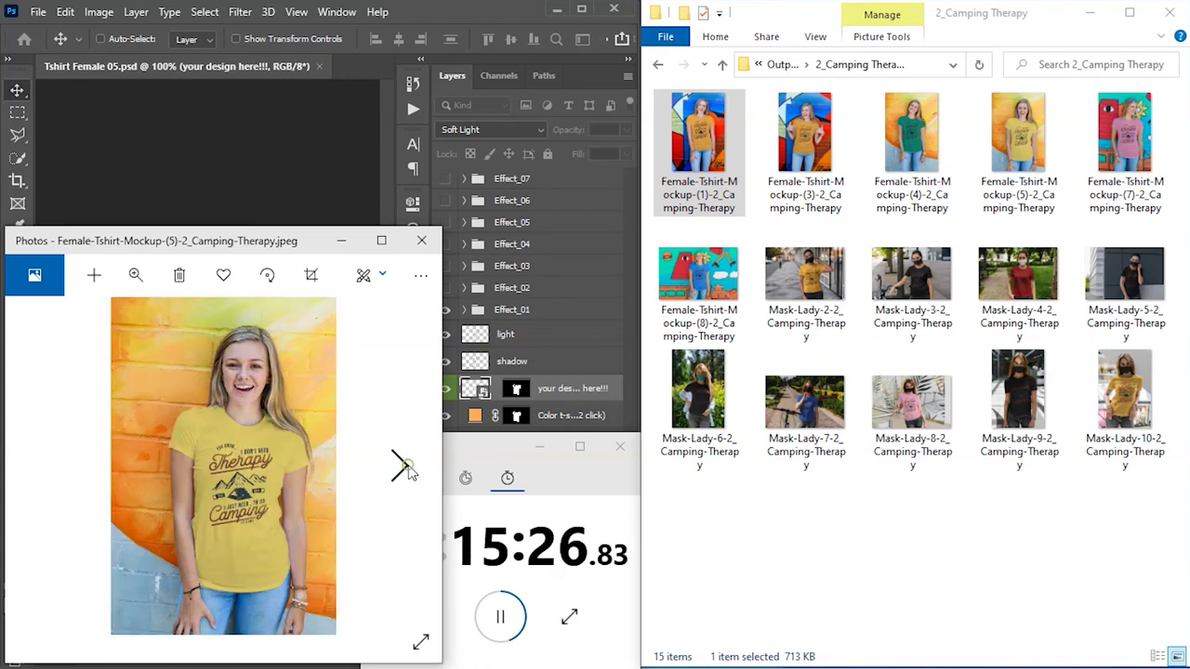
pyautogui.click(408, 468)
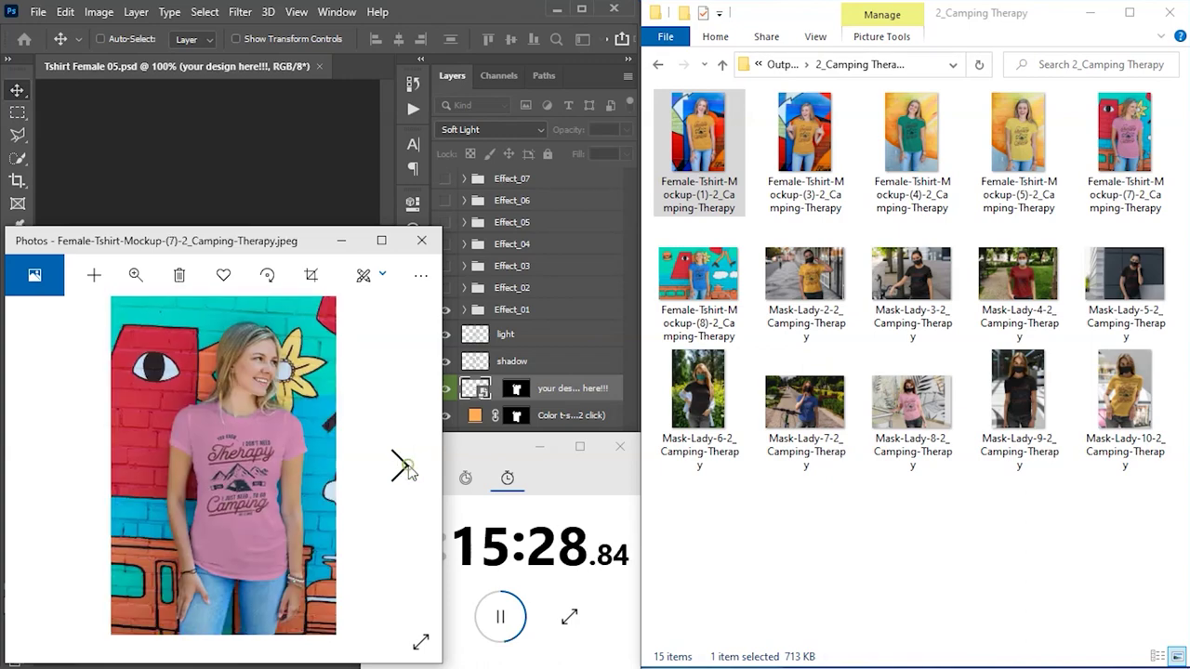
pyautogui.click(407, 468)
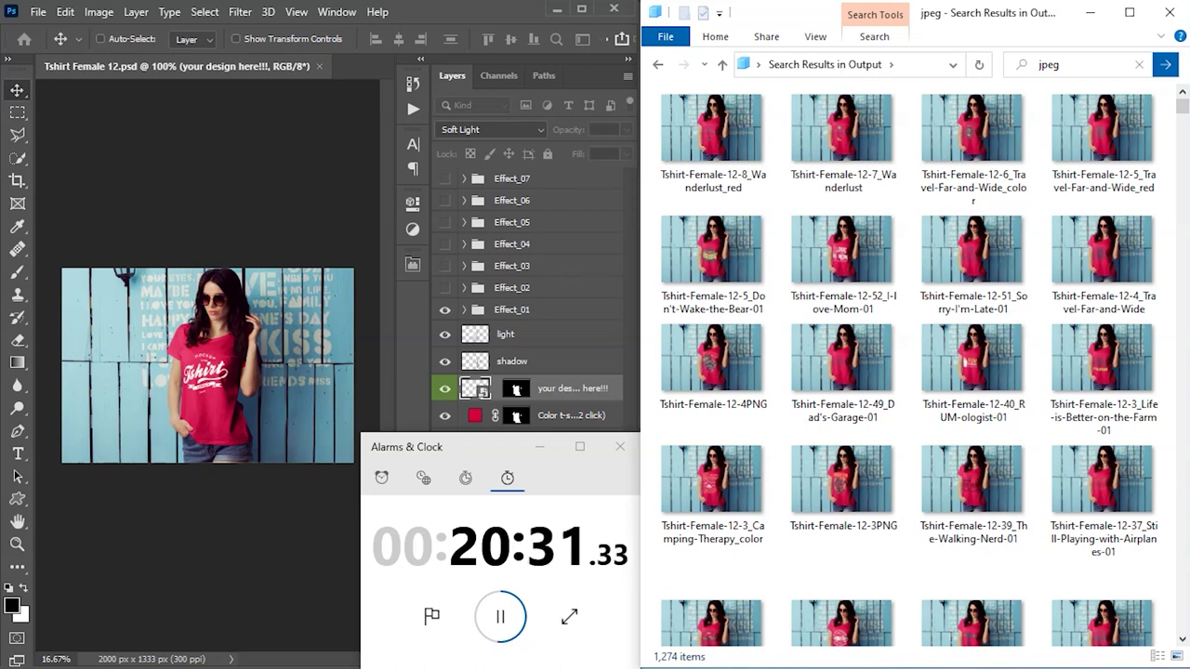
# - Close the last document with Ctrl+W as results reach 1,280, and stop the stopwatch
pyautogui.hotkey('ctrl', 'w')
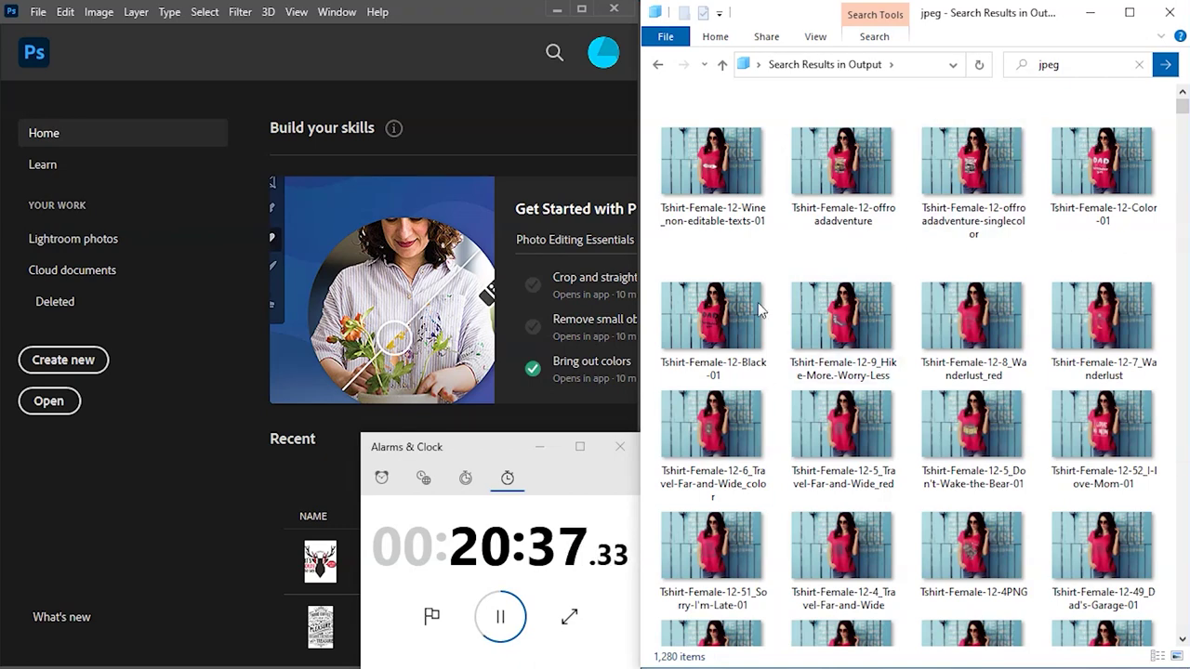
pyautogui.click(501, 619)
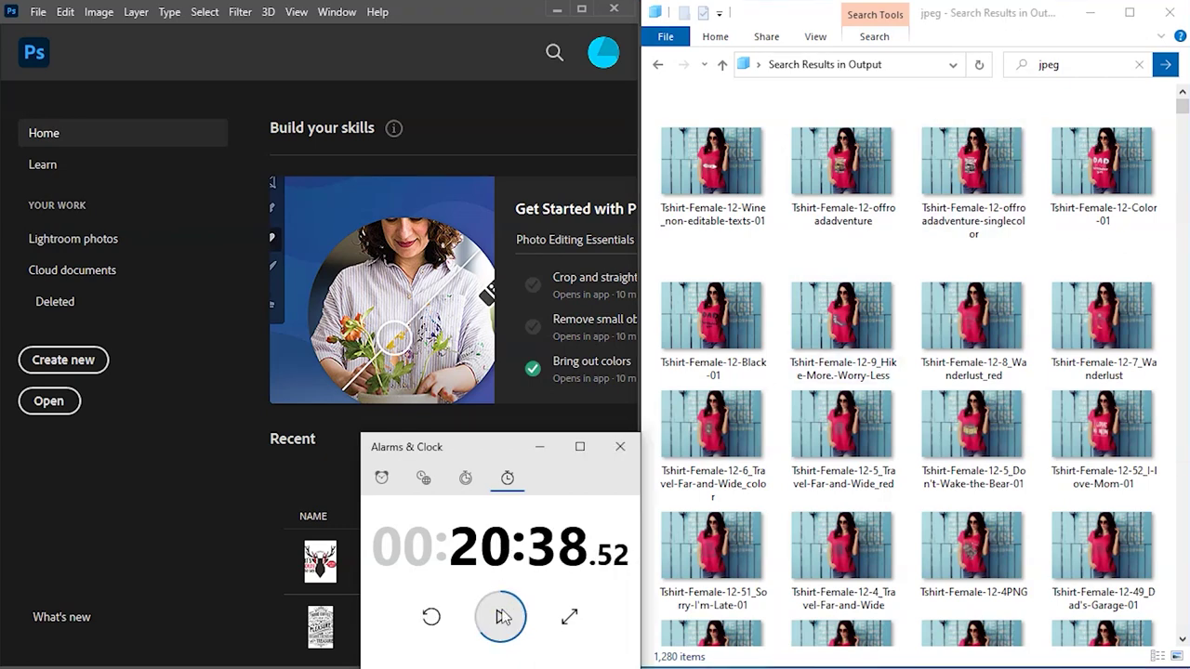
# - Move the stopwatch paused at 20:38.52 into view and scroll through the 1,280 jpeg results
pyautogui.moveTo(490, 446); pyautogui.dragTo(333, 229)
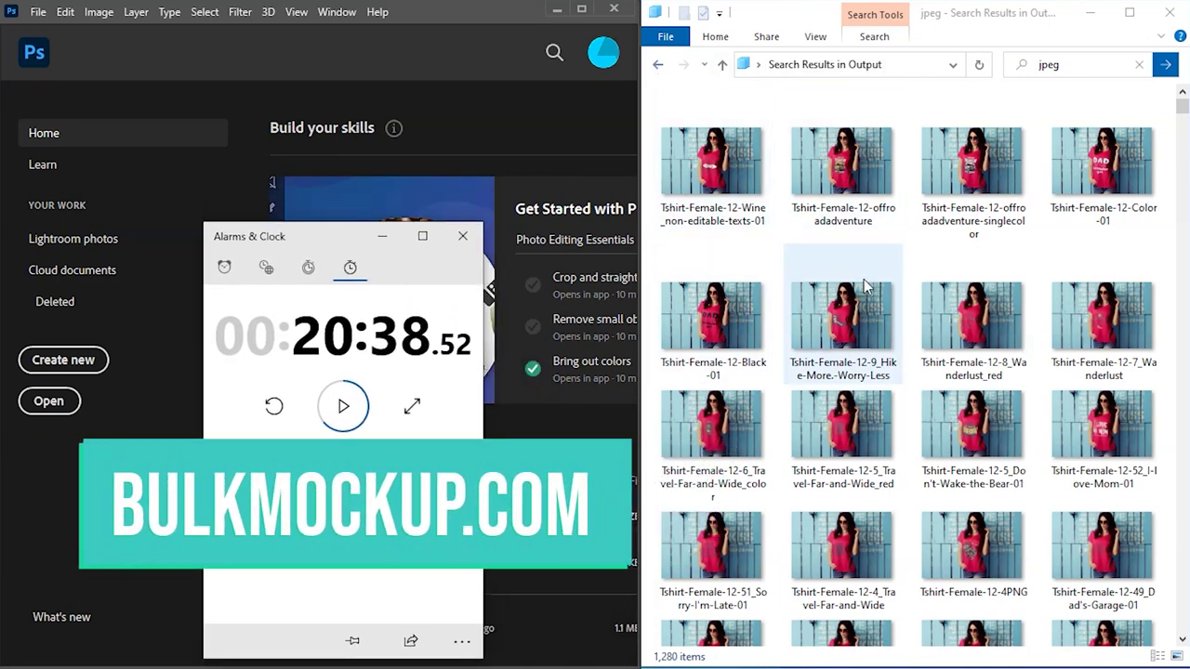
pyautogui.scroll(-3, 841, 321)
pyautogui.scroll(-6, 865, 330)
pyautogui.scroll(-5, 872, 335)
pyautogui.scroll(-5, 872, 335)
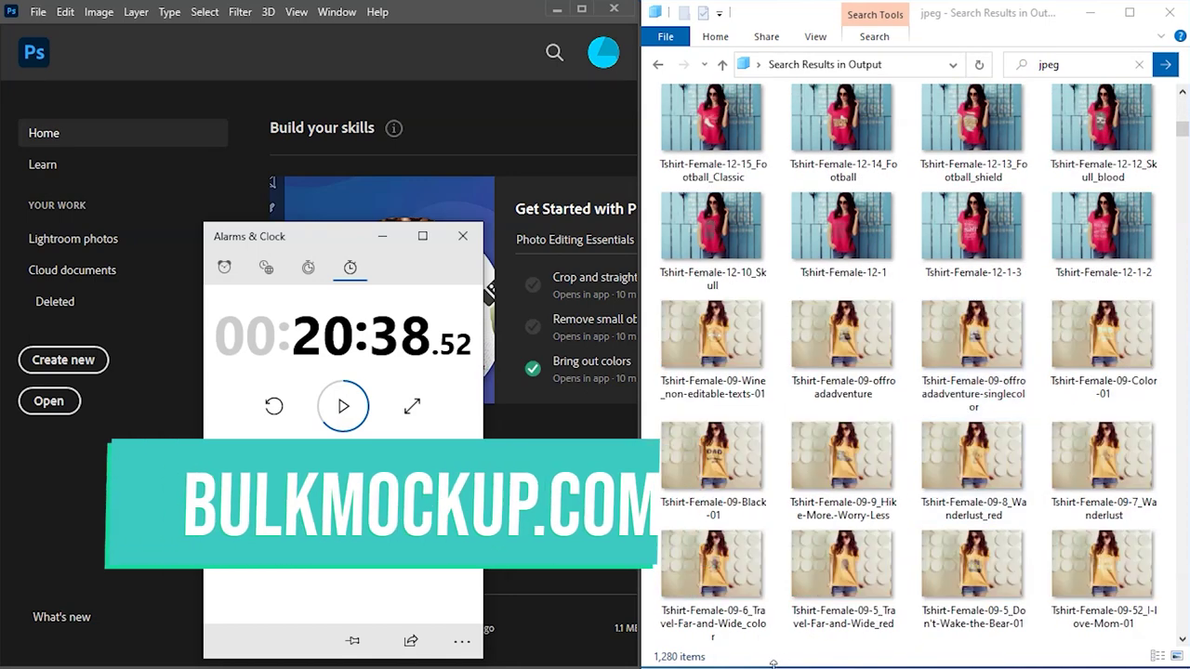